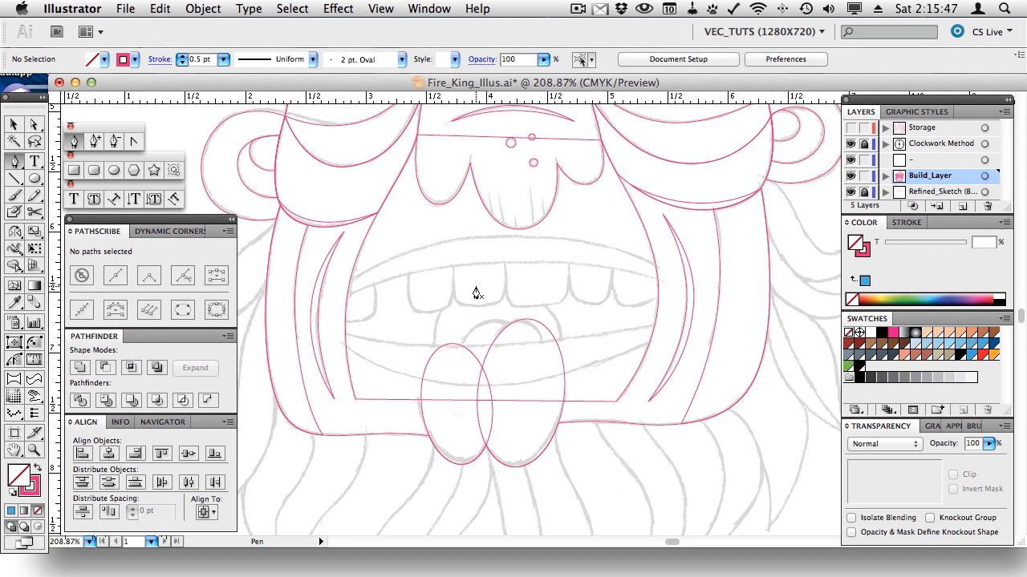
key(v)
drag(436, 325, 531, 372)
key(p)
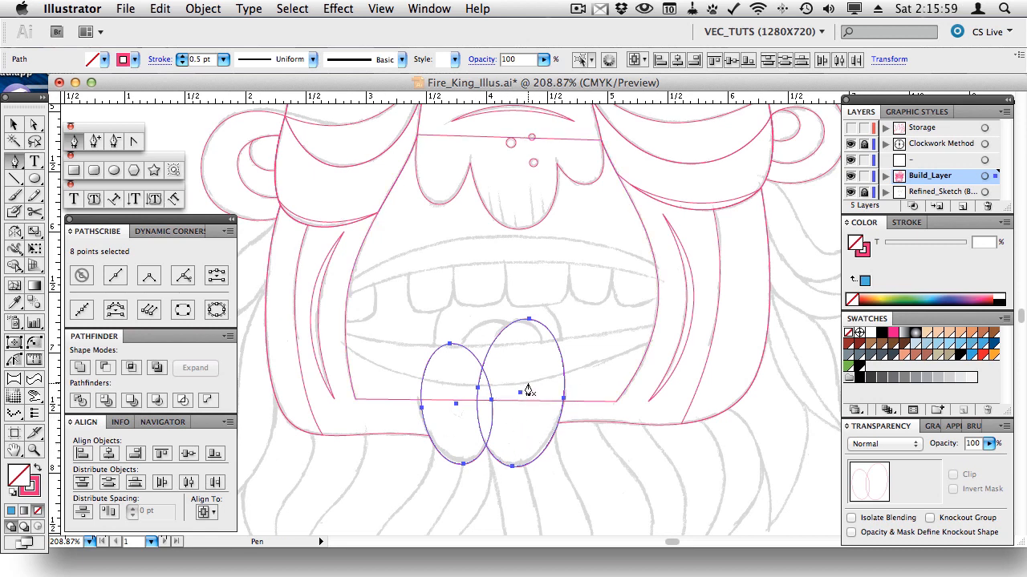
key(v)
key(super+shift+a)
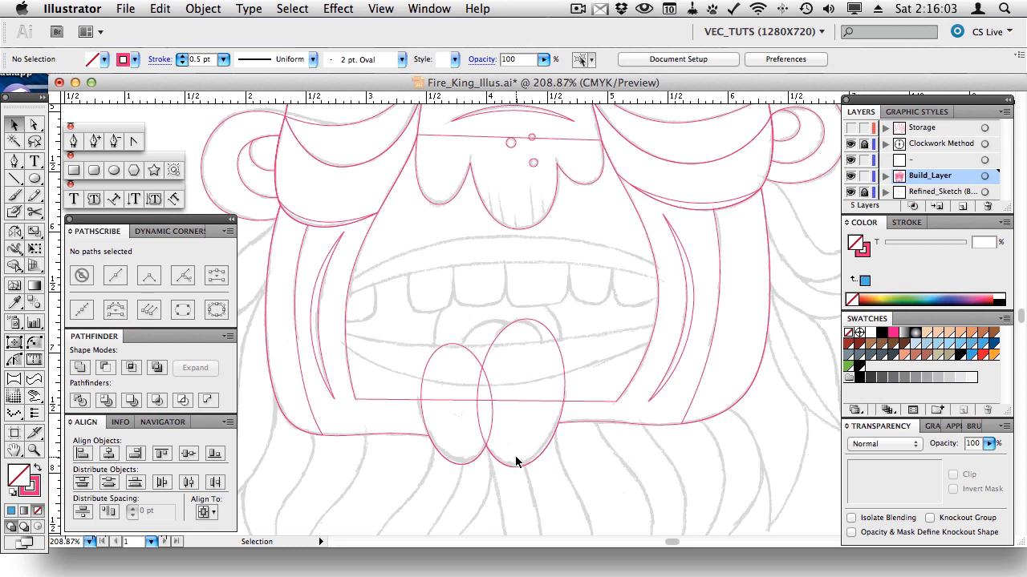
Unite the two overlapping chin ellipses into one shape, keeping a copy of the right ellipse in place.
click(552, 340)
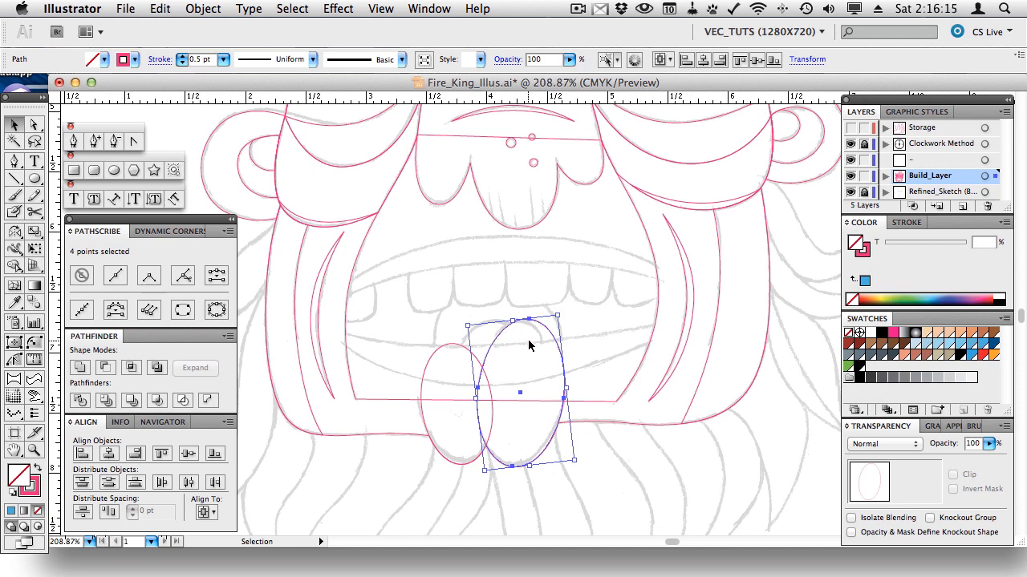
shift+click(456, 344)
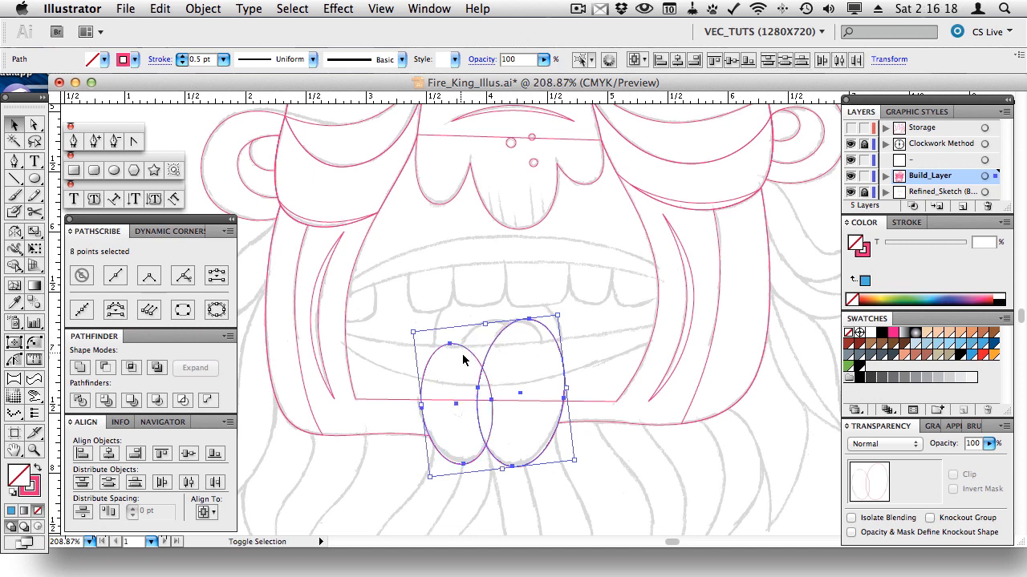
click(80, 368)
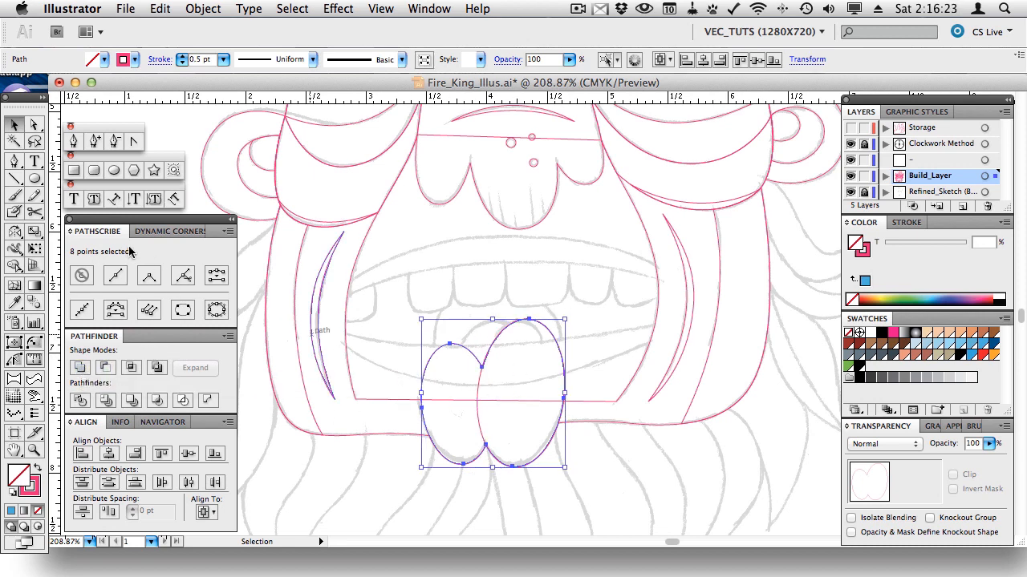
Draw a rectangle over the upper part of the united chin shape and subtract it with Minus Front, leaving only the lower lobes.
click(74, 170)
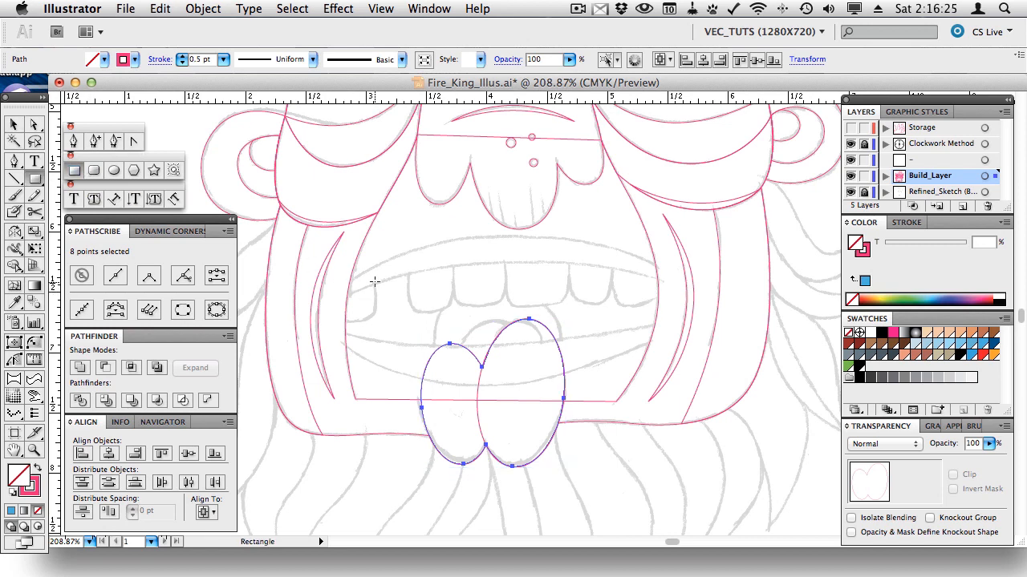
drag(375, 281, 628, 397)
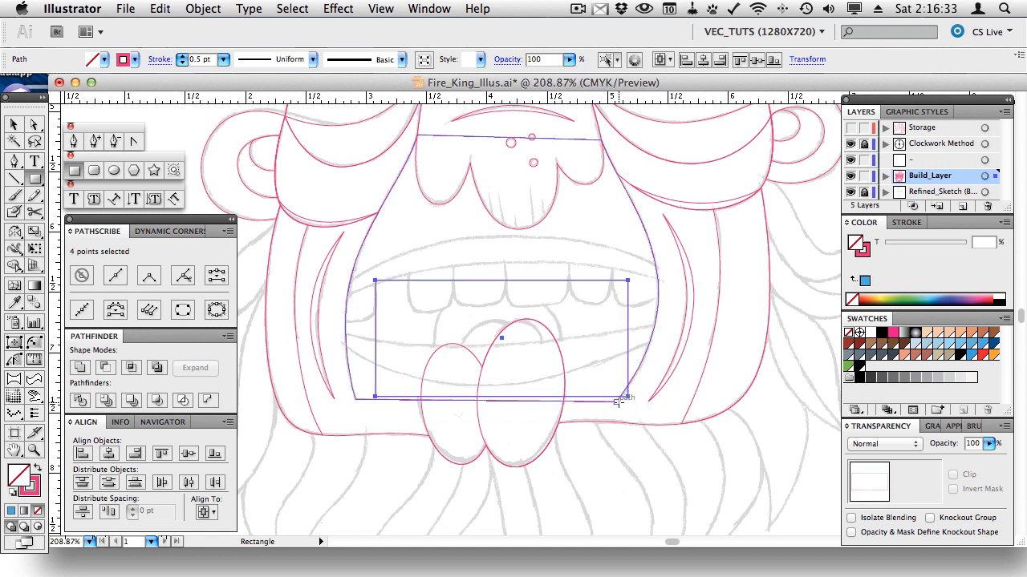
key(v)
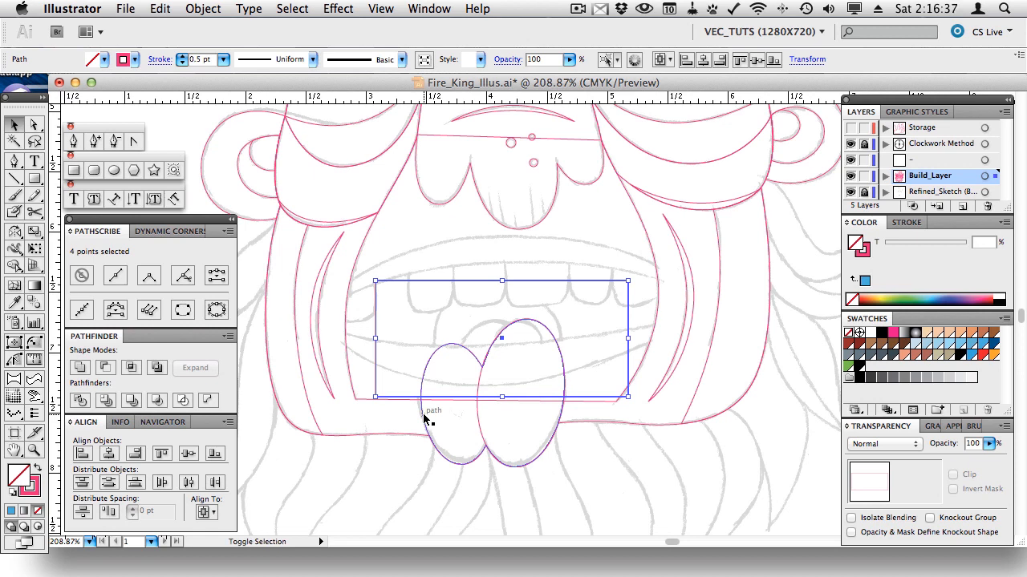
shift+click(424, 418)
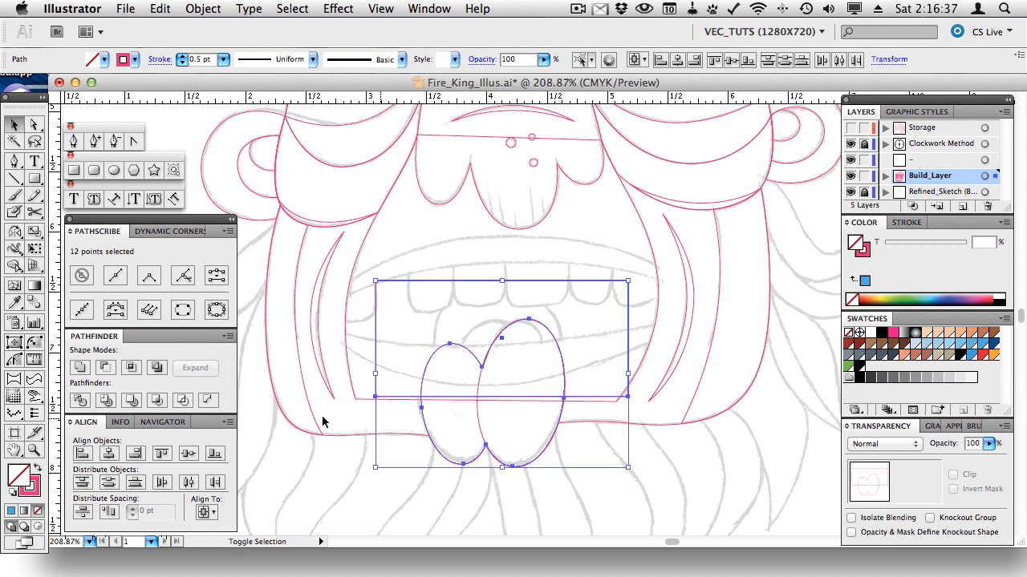
click(106, 368)
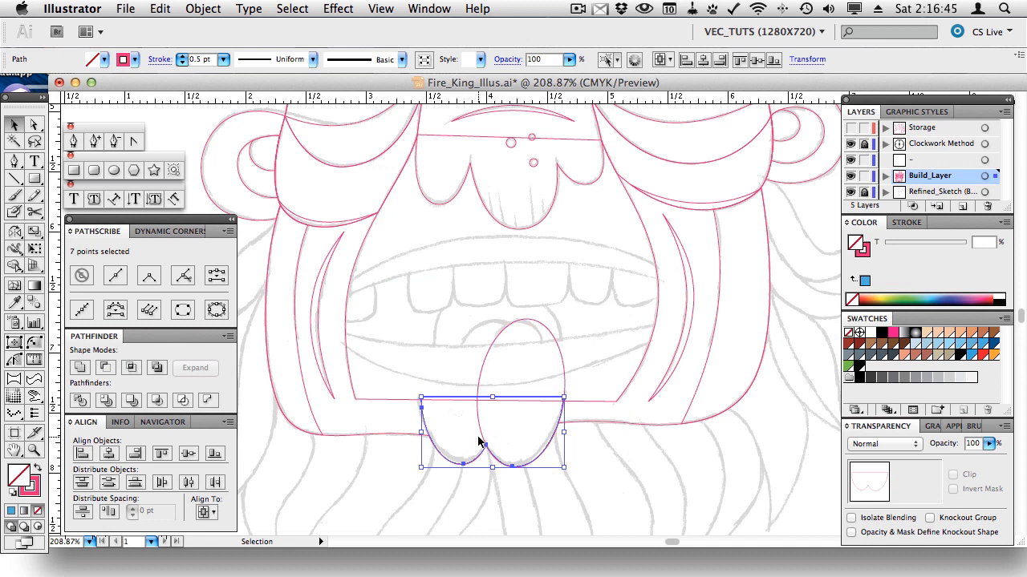
click(456, 371)
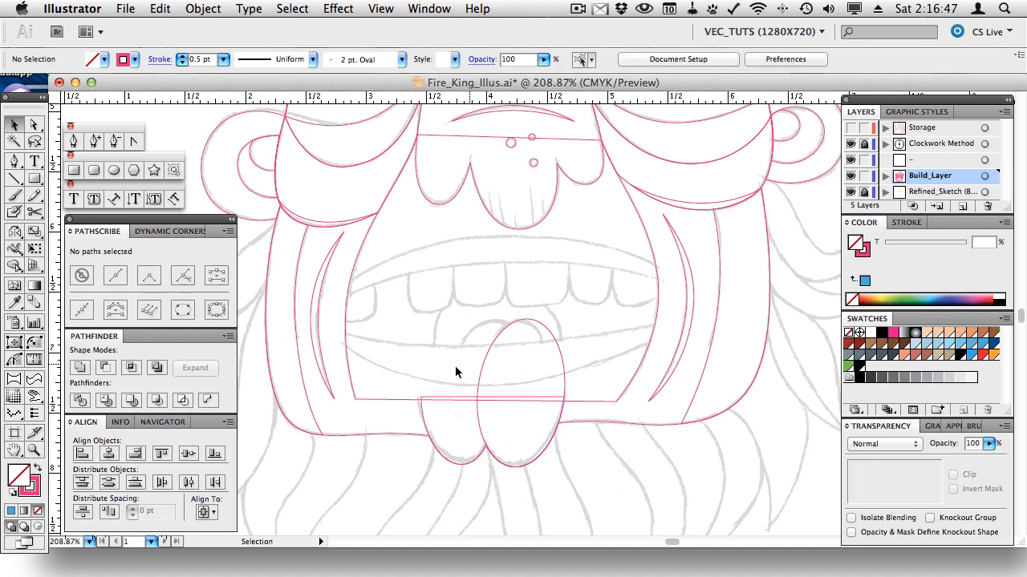
Trace the mouth opening with the Pen tool as a closed shape extending slightly past both sides of the muzzle outline.
click(74, 141)
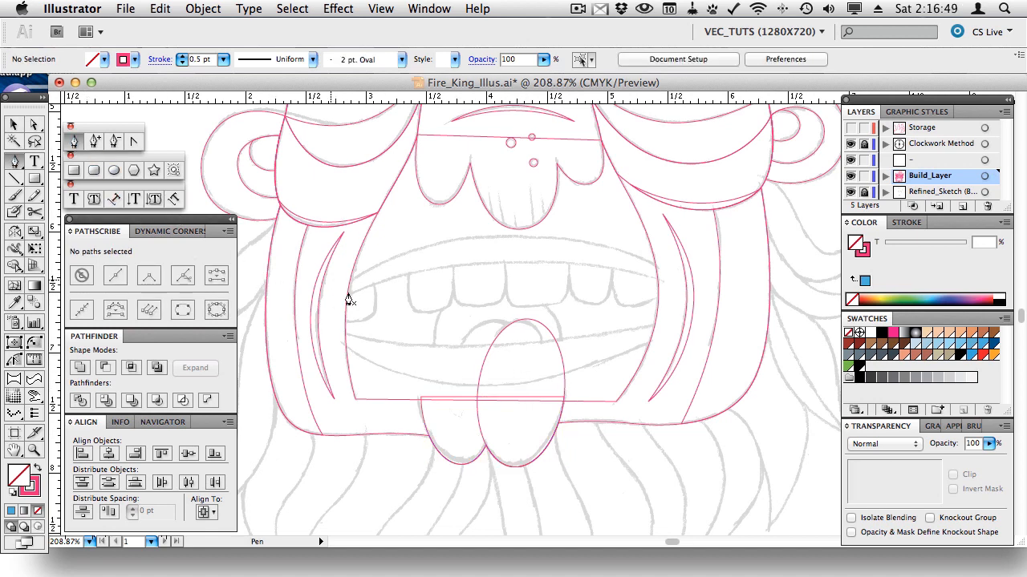
drag(343, 298, 373, 284)
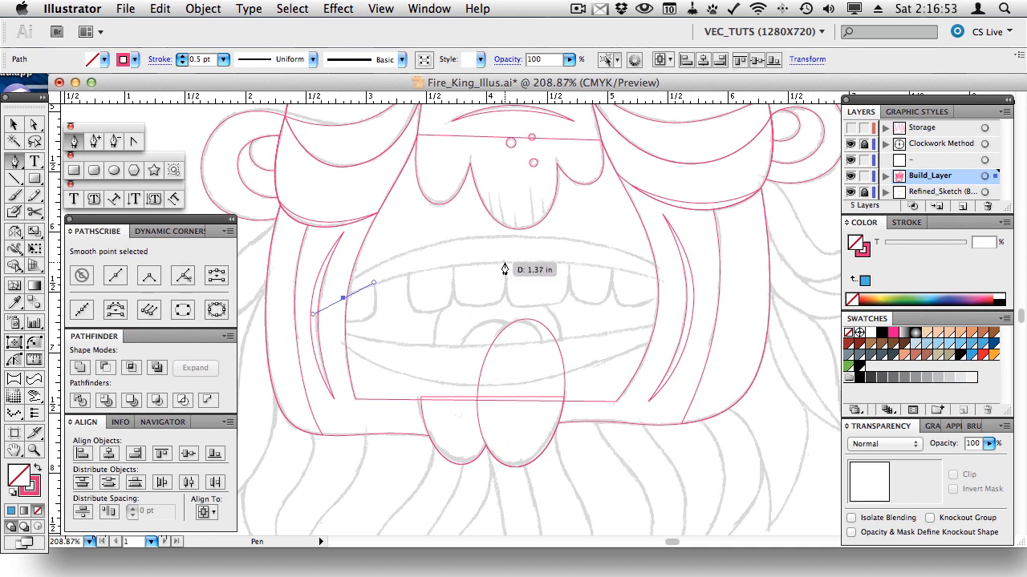
drag(503, 262, 605, 258)
drag(662, 281, 663, 326)
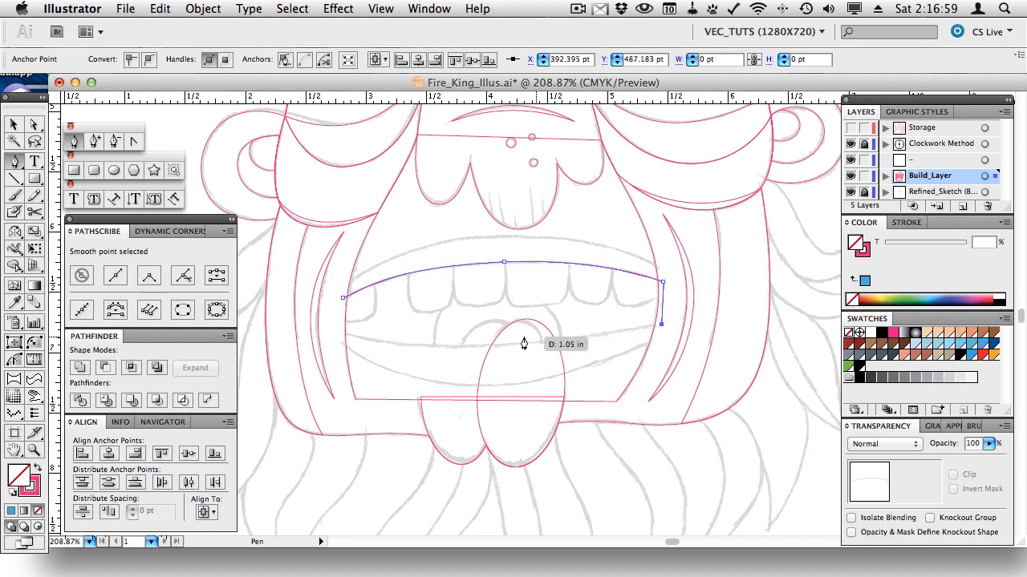
drag(497, 345, 402, 354)
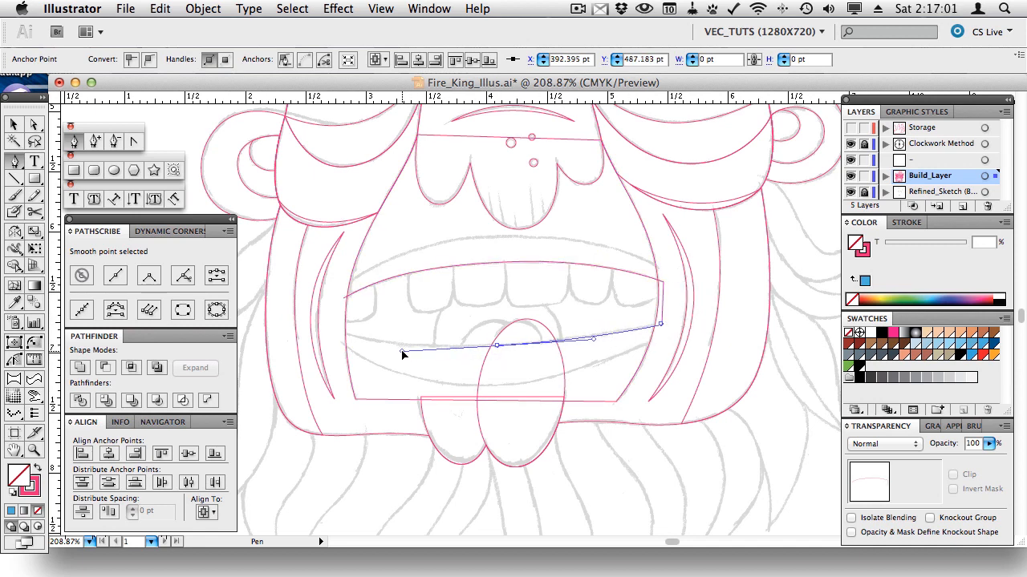
click(341, 332)
click(343, 299)
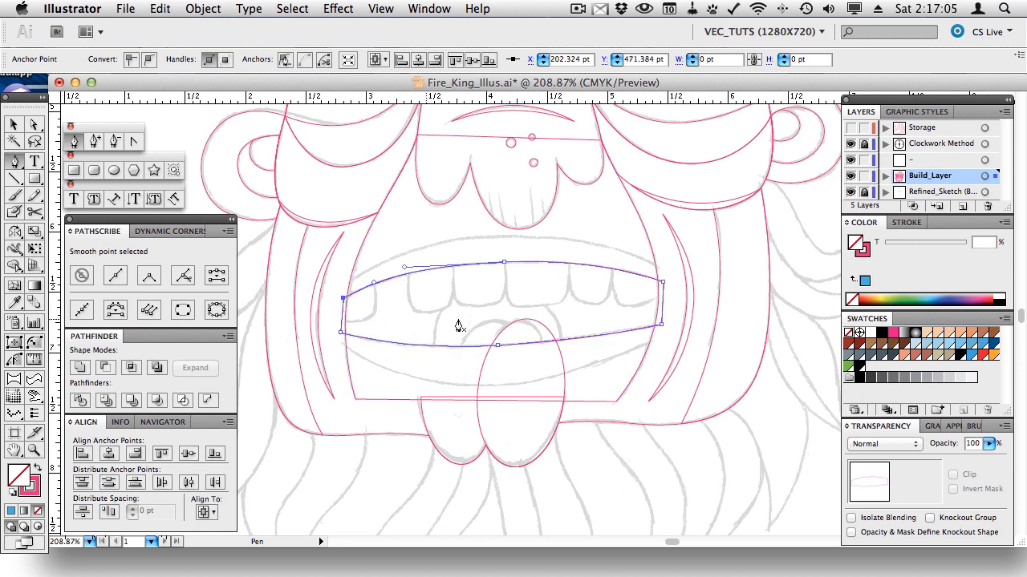
Trim the mouth opening to the muzzle outline with Pathfinder Intersect, keeping a copy of the muzzle shape.
key(v)
click(643, 388)
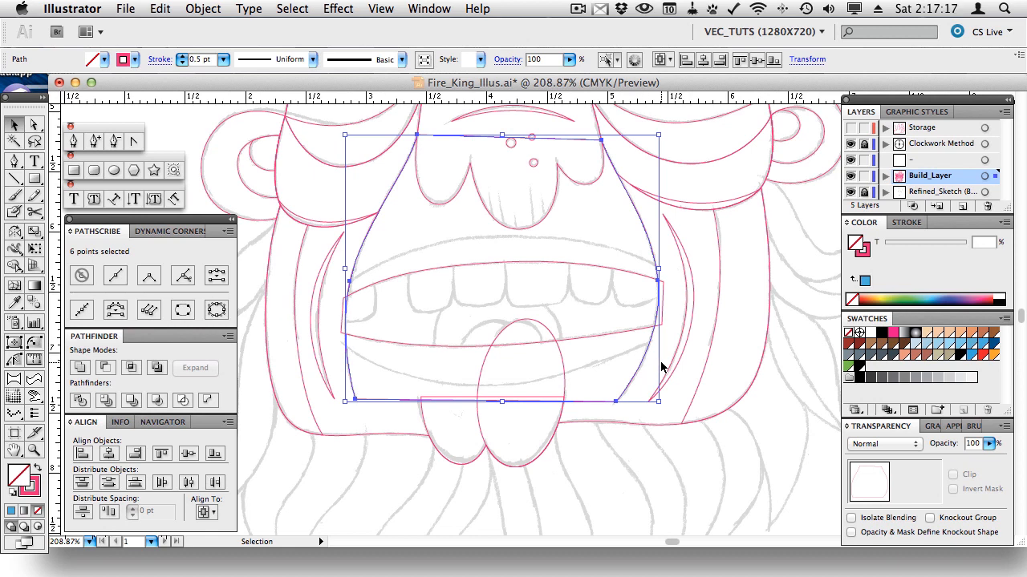
shift+click(387, 280)
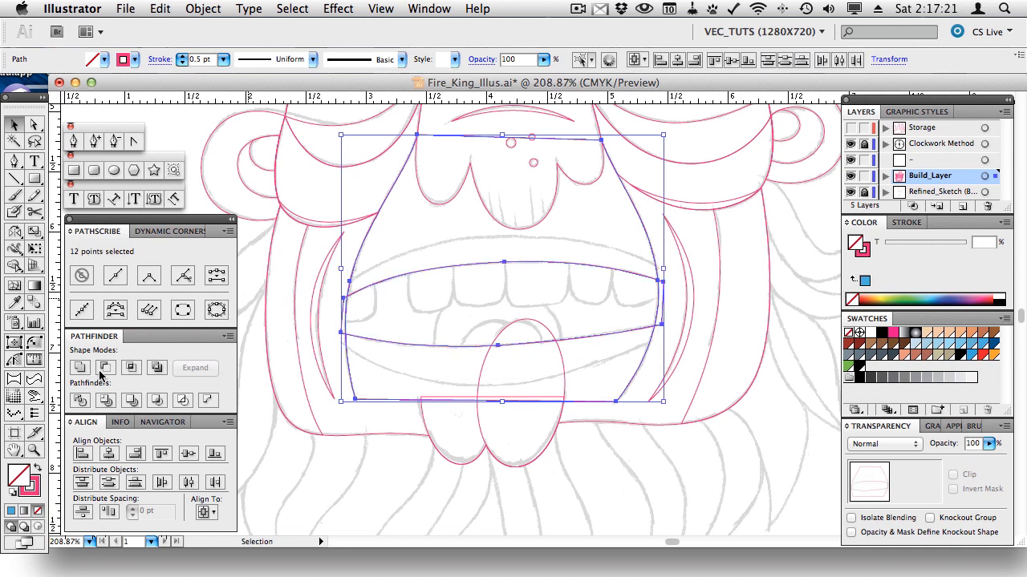
click(131, 367)
click(432, 317)
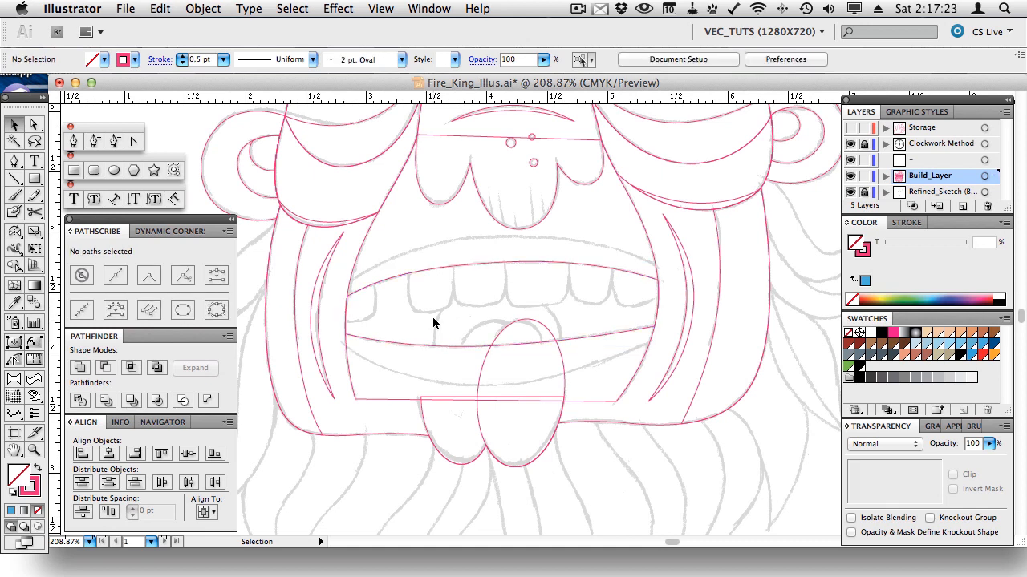
Draw a closed upper lip shape with the Pen tool, following the sketched lip curve and overlapping the mouth opening and muzzle sides.
click(73, 141)
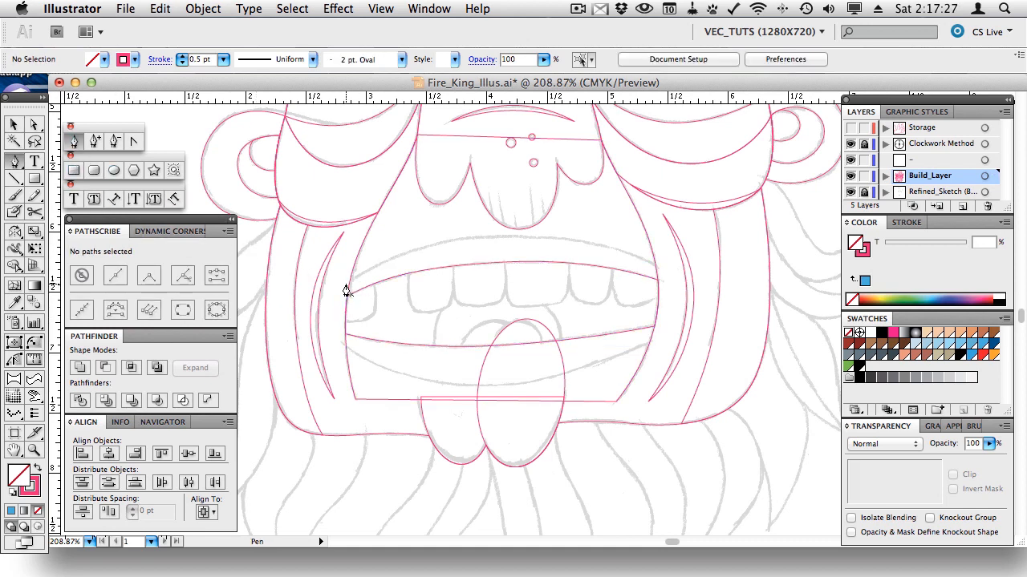
drag(345, 283, 378, 264)
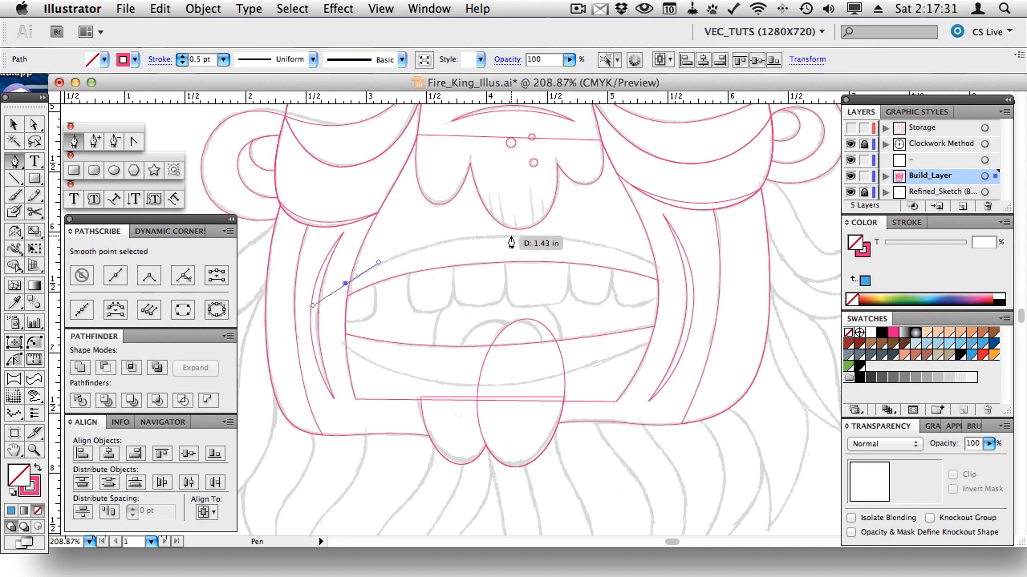
drag(511, 235, 593, 236)
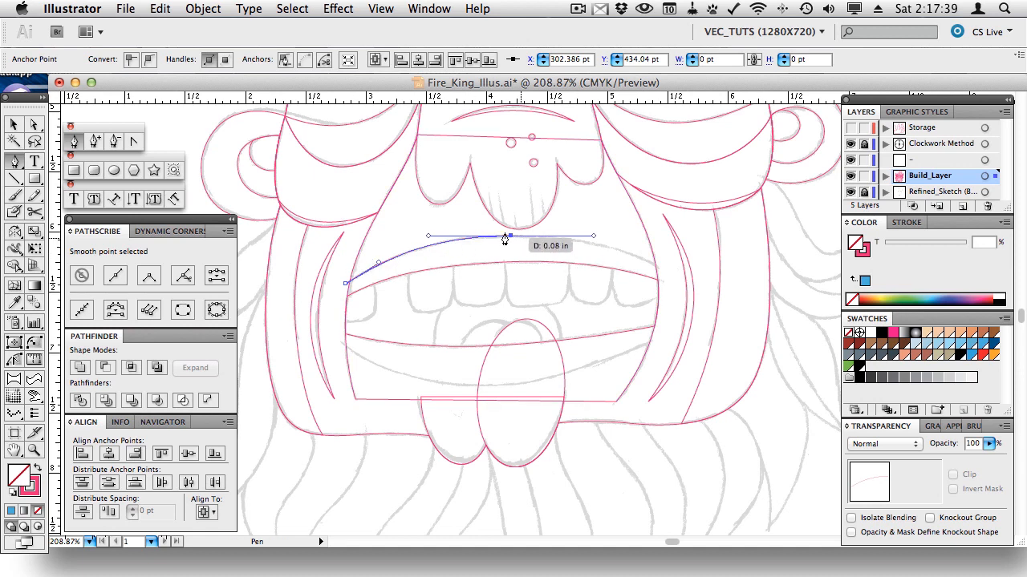
drag(659, 270, 686, 286)
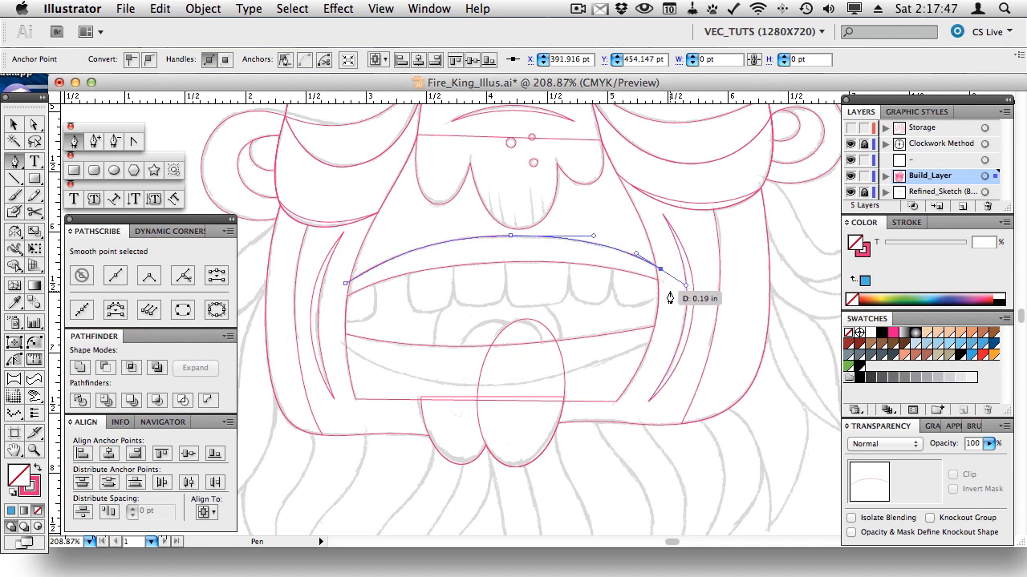
click(669, 290)
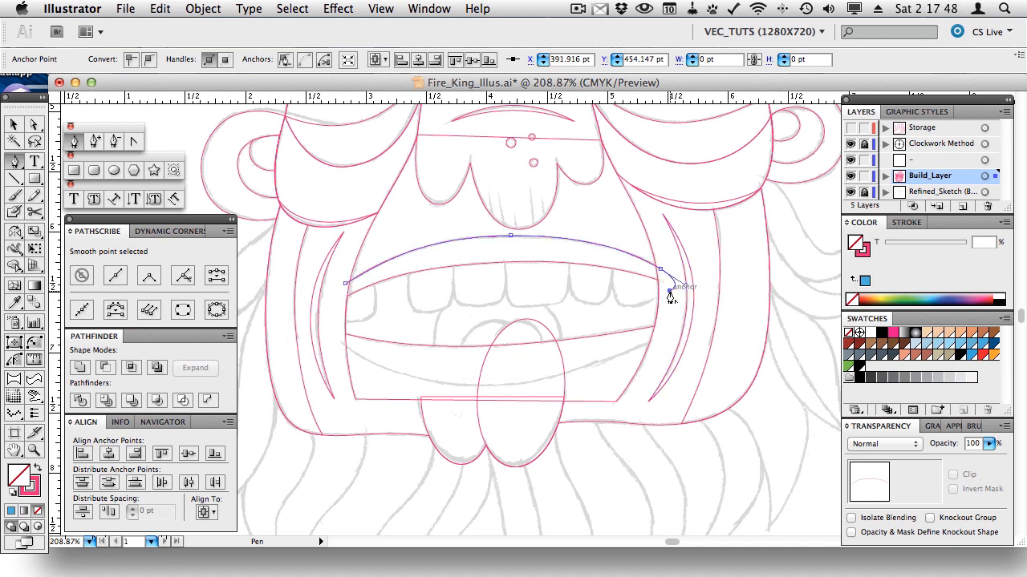
click(342, 304)
click(345, 284)
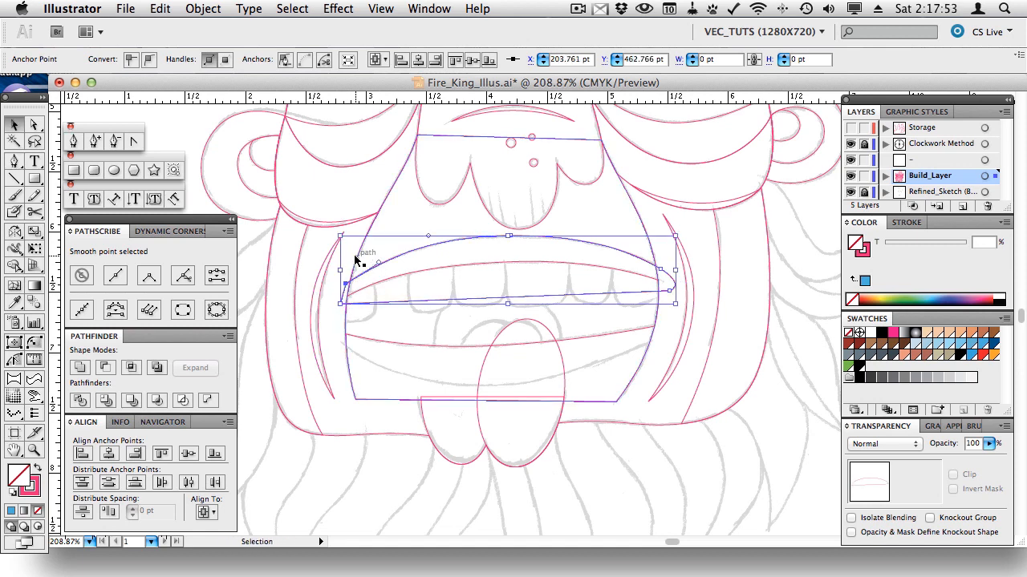
Trim the upper lip shape to the muzzle outline with Pathfinder Intersect, keeping a copy of the muzzle shape.
key(v)
click(355, 258)
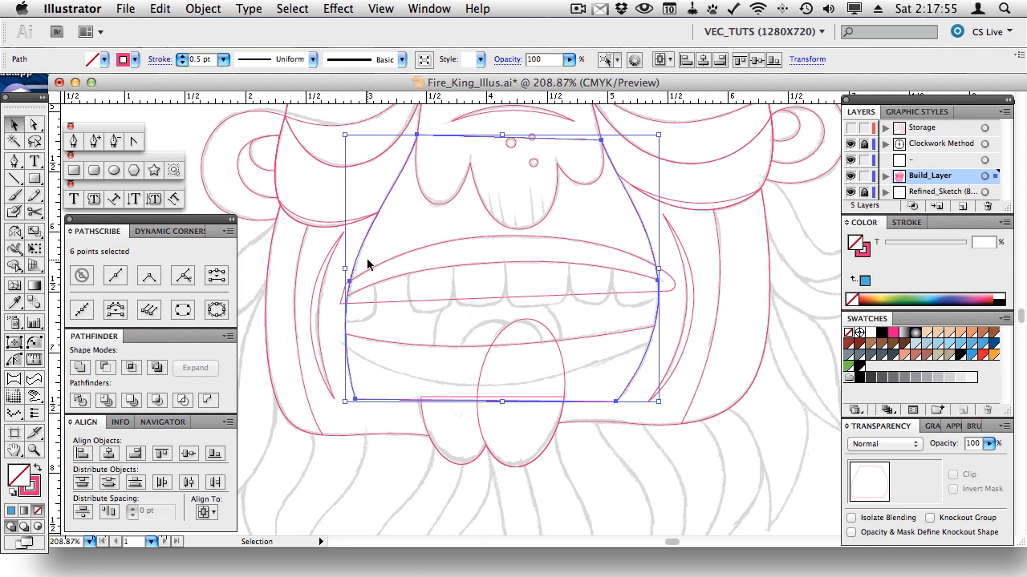
shift+click(375, 270)
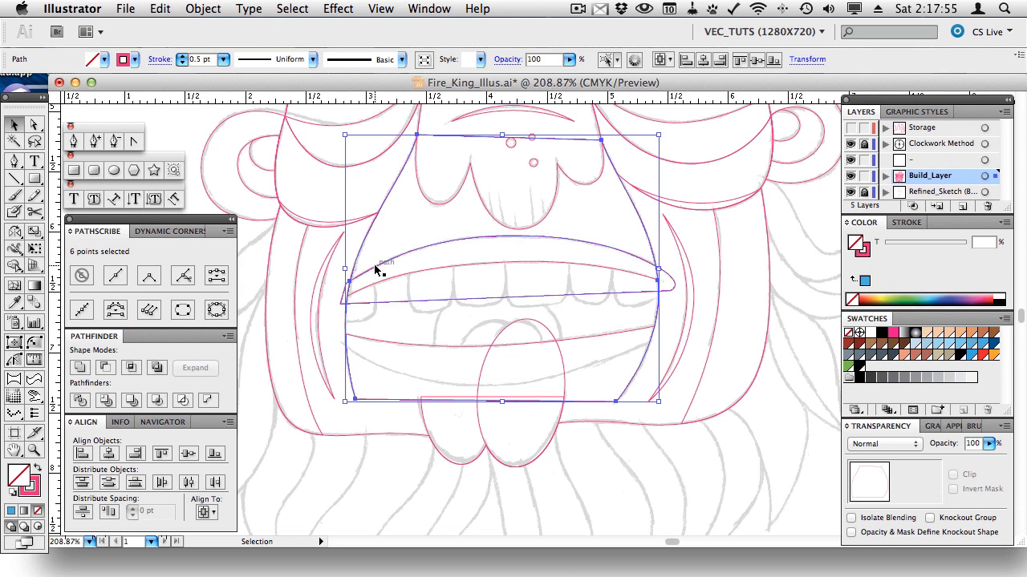
click(131, 367)
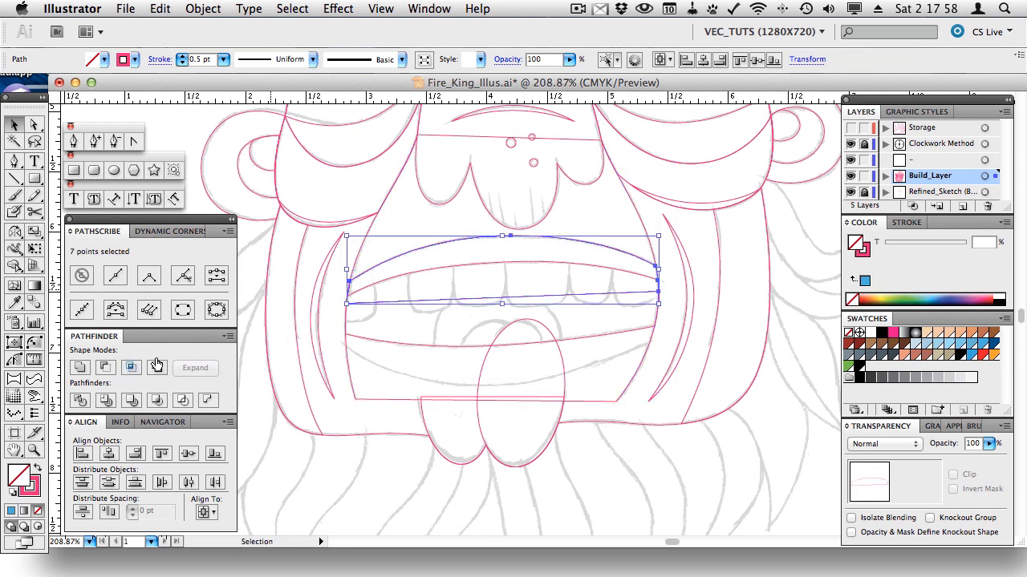
Try to subtract the mouth opening from the upper lip shape with Minus Front, and undo the subtraction.
click(379, 284)
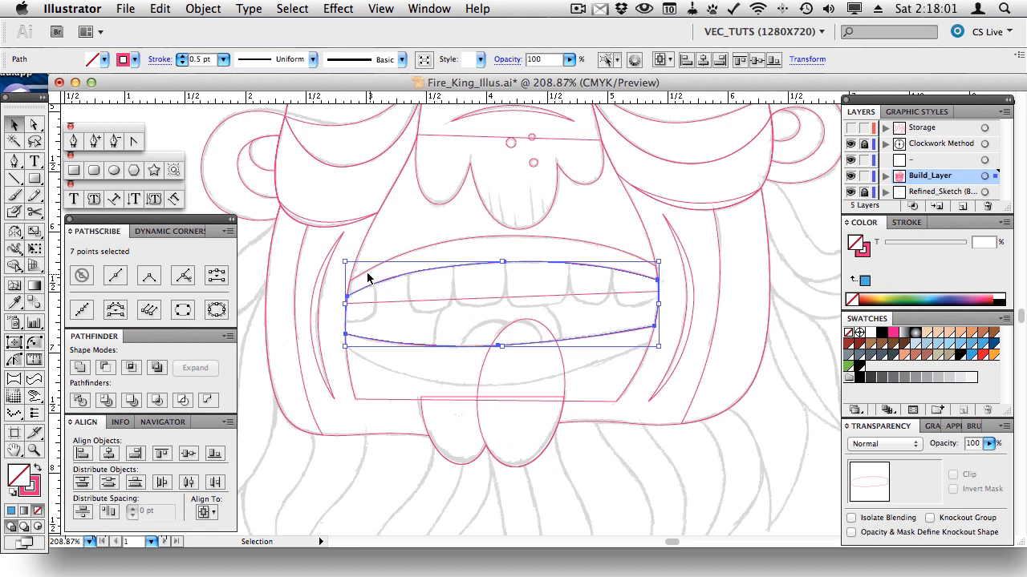
shift+click(369, 275)
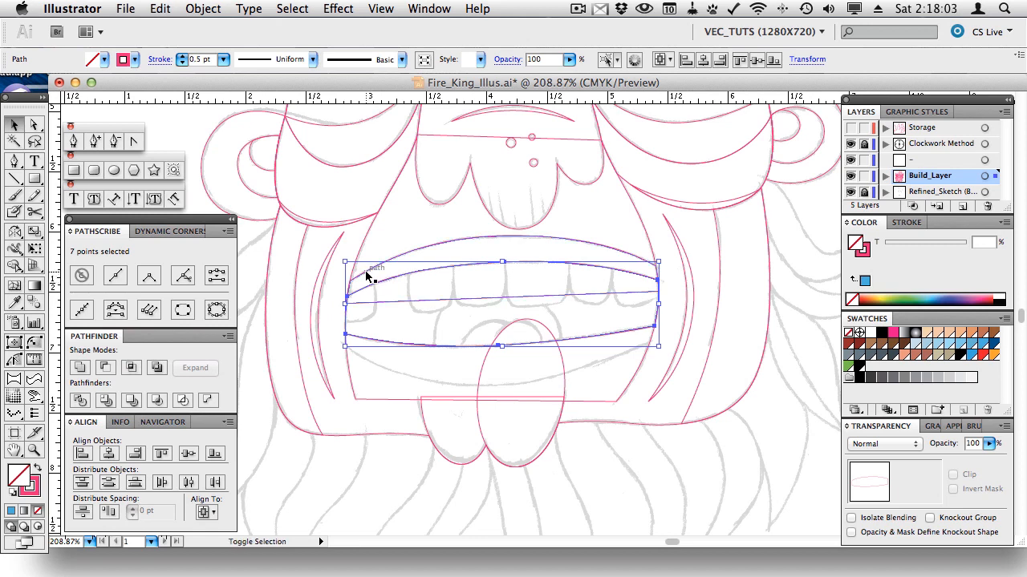
shift+click(367, 276)
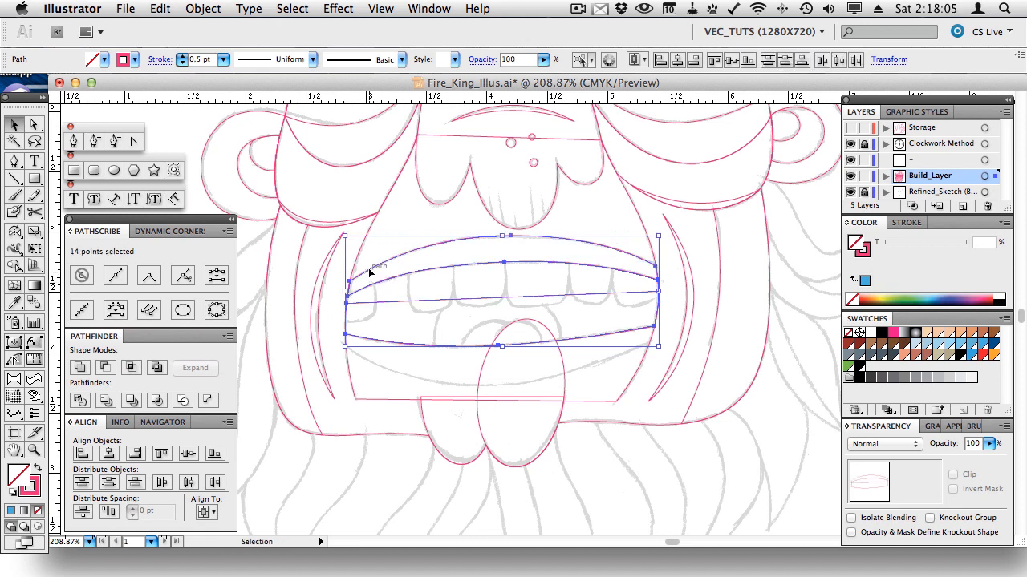
click(104, 367)
key(a)
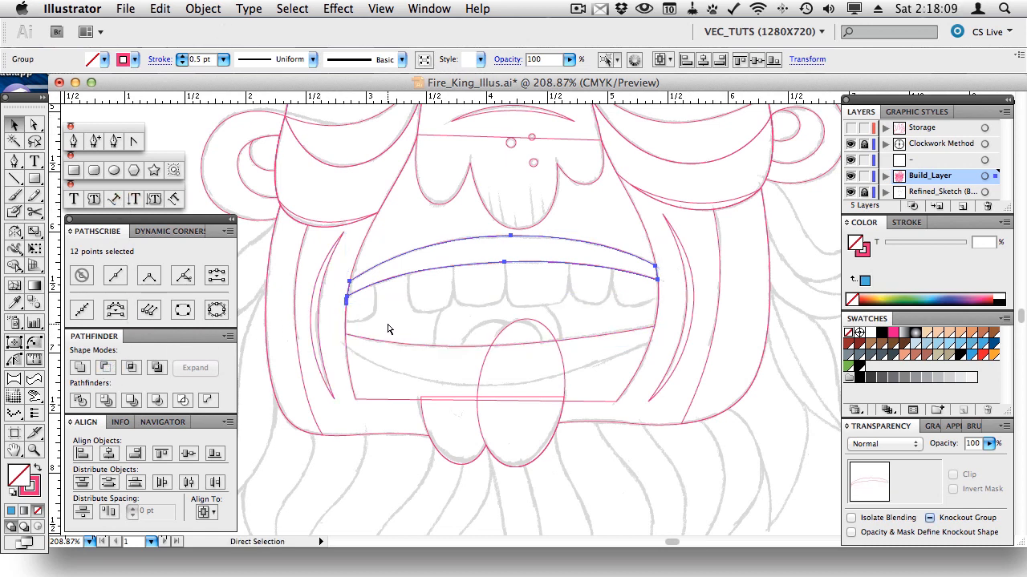
key(v)
key(a)
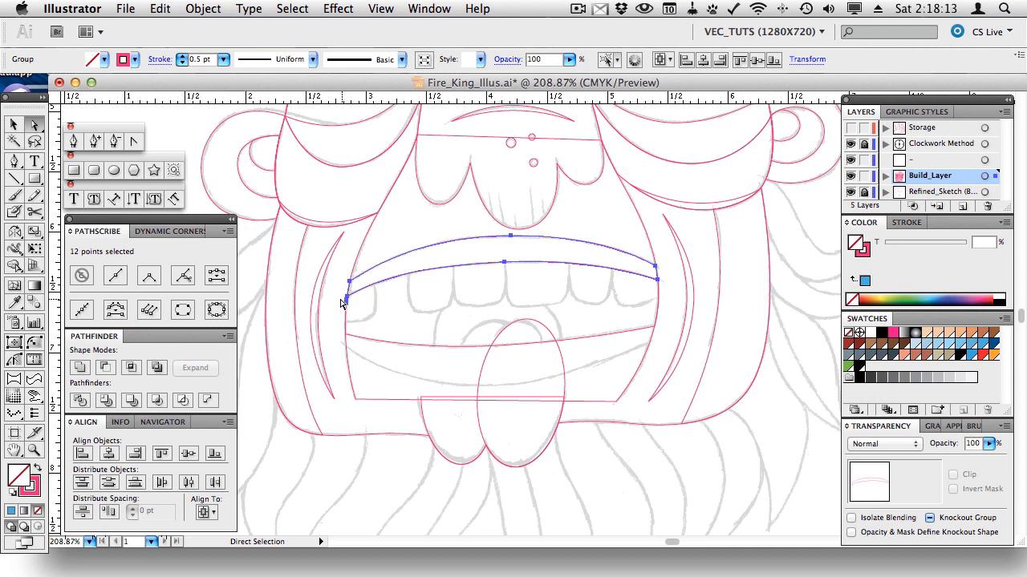
key(super+z)
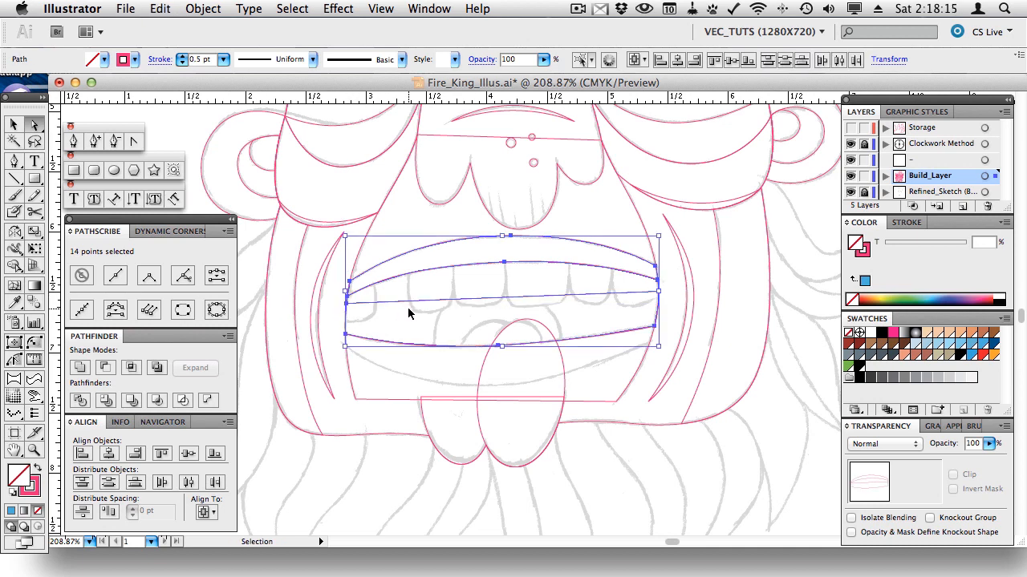
click(392, 315)
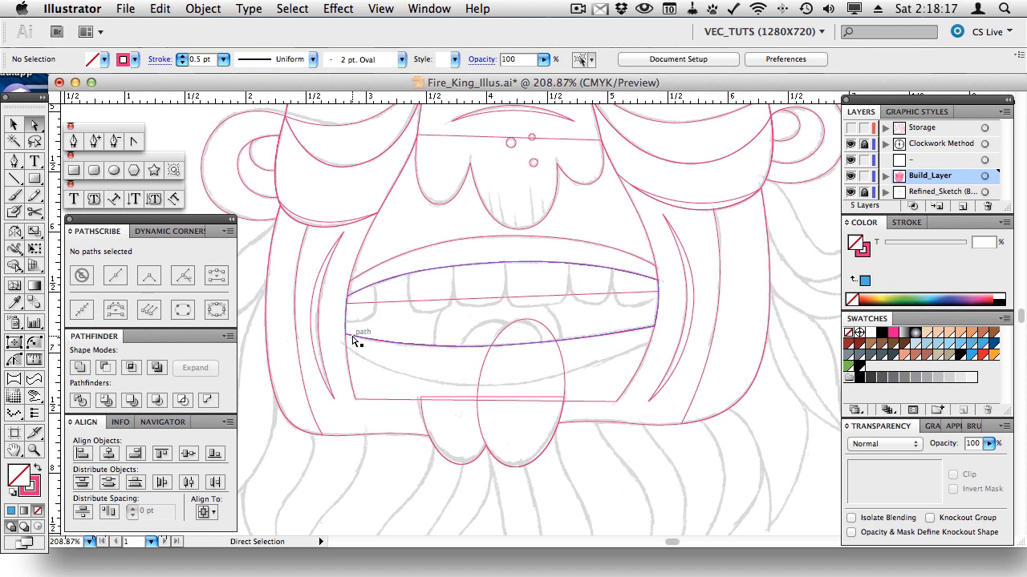
Pull the lower left and lower right corner points of the mouth opening copy outward, beyond the muzzle sides.
click(353, 341)
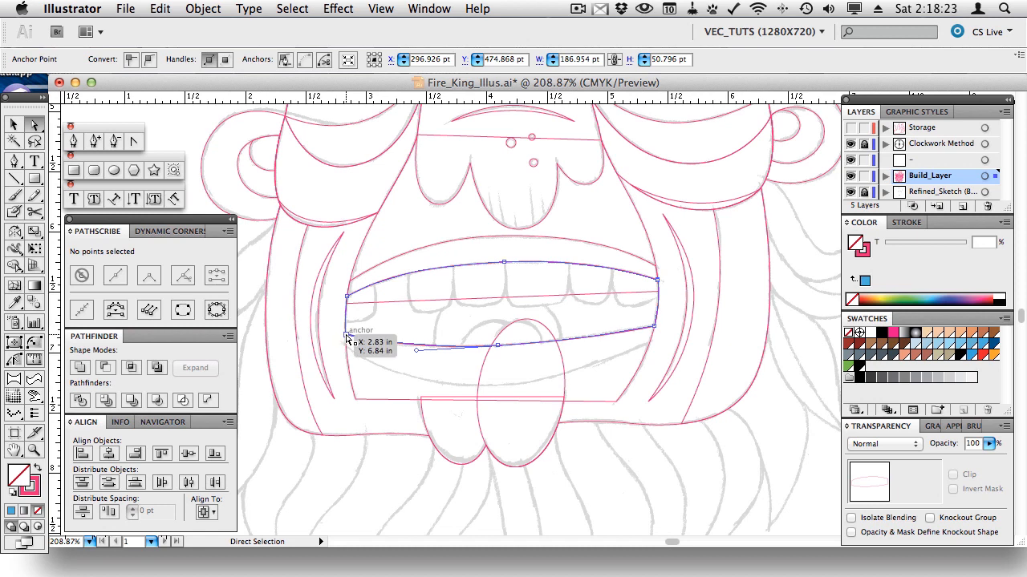
drag(347, 340, 339, 300)
drag(656, 328, 686, 324)
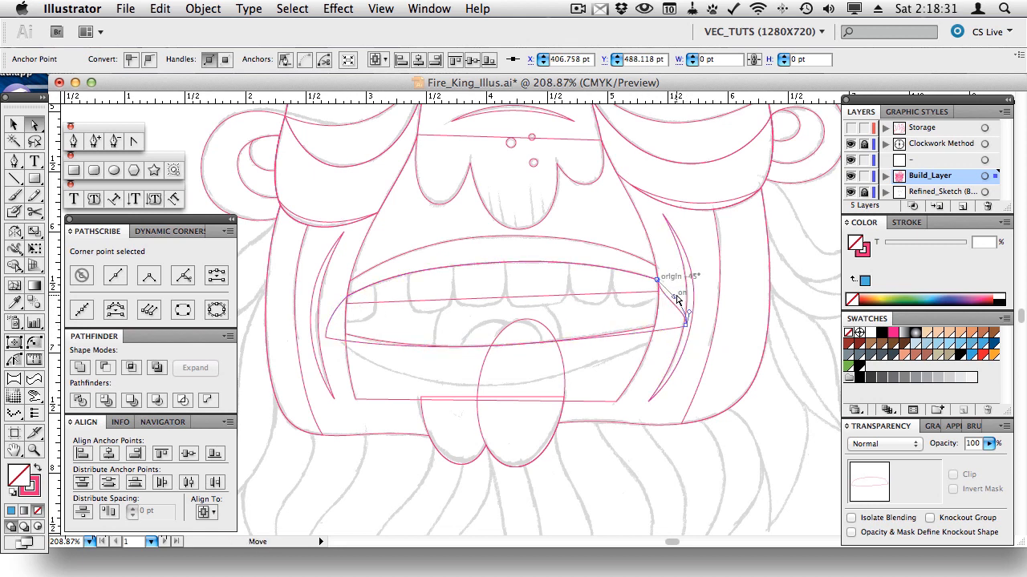
click(672, 299)
Subtract the widened mouth opening copy from the upper lip shape with Pathfinder Minus Front.
key(v)
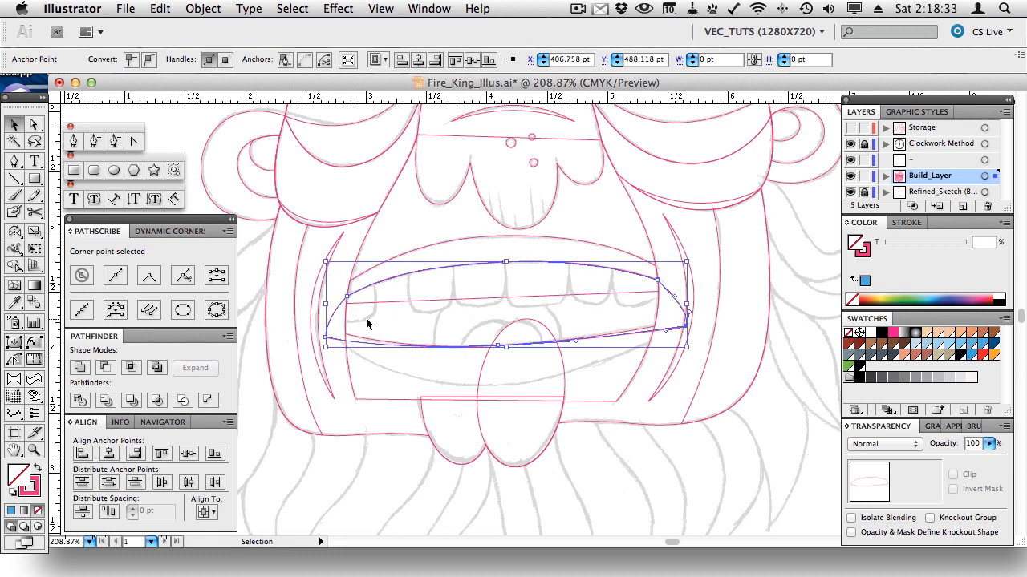
click(361, 319)
click(345, 312)
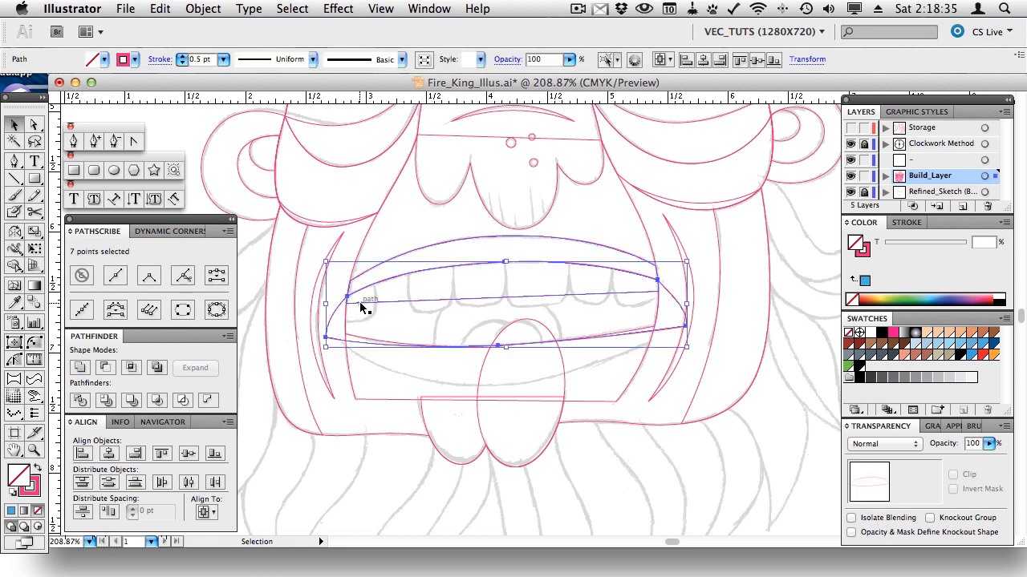
shift+click(362, 311)
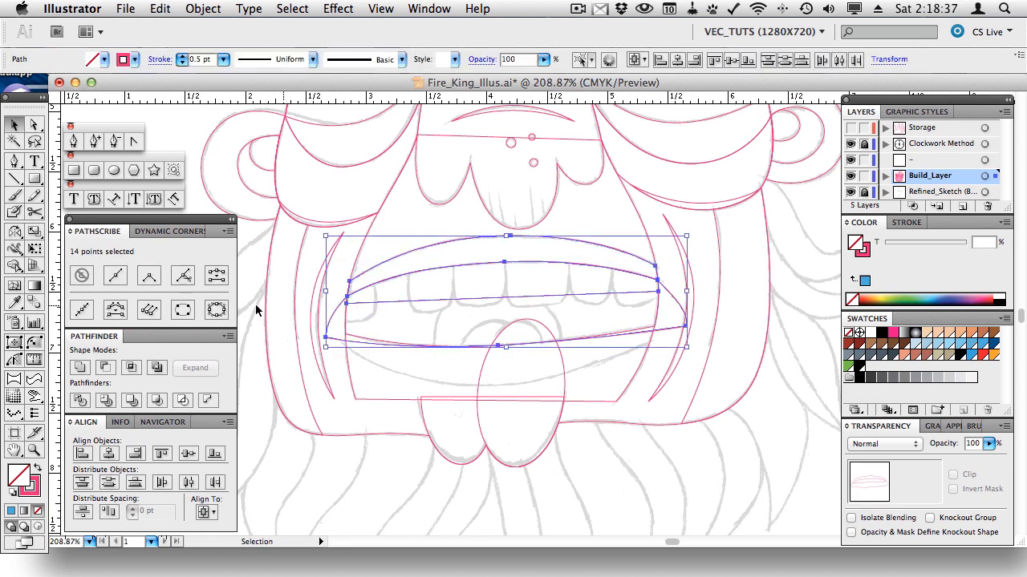
click(105, 368)
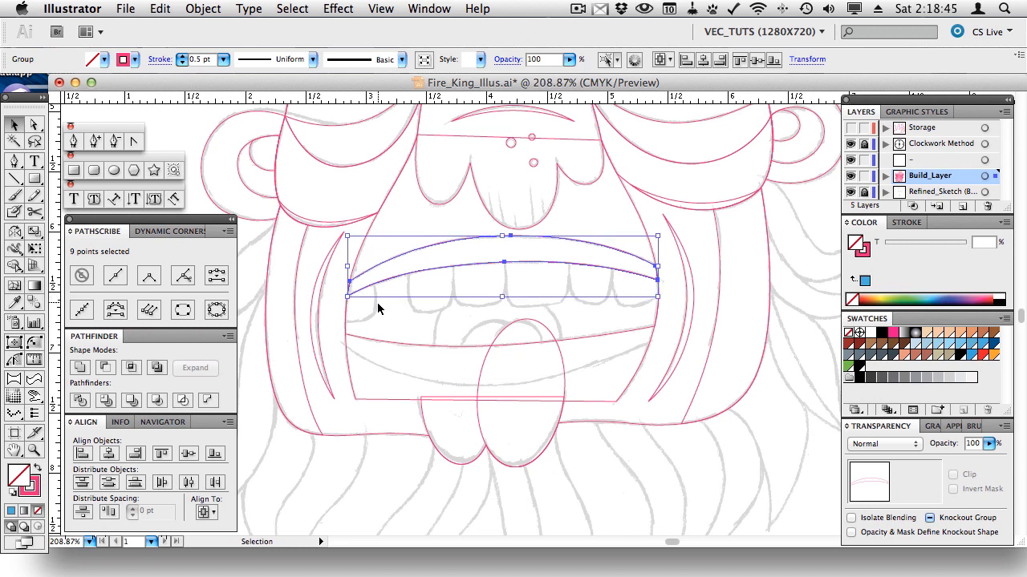
click(380, 308)
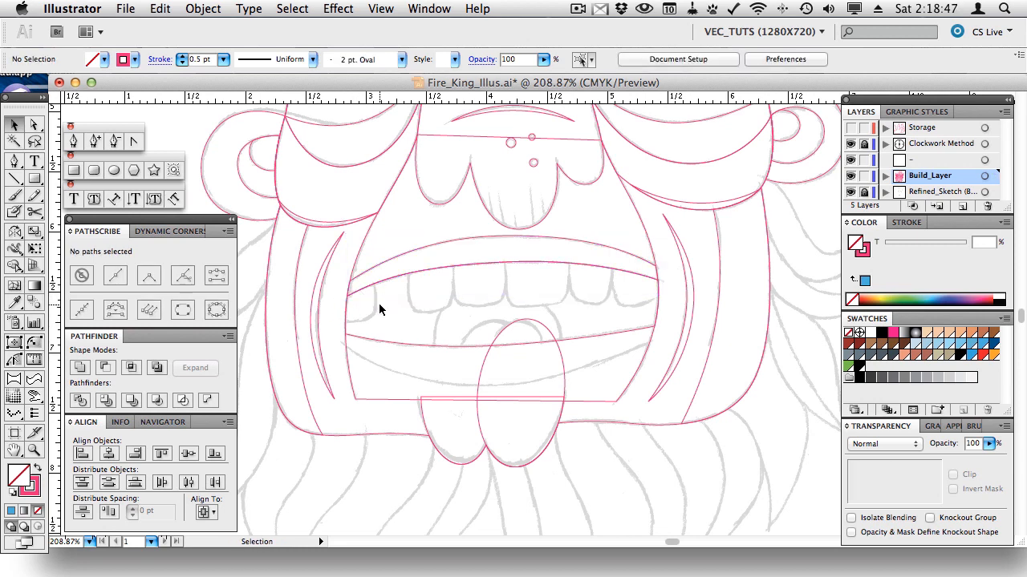
Draw a closed lower lip shape with the Pen tool along the sketched lip curve, overlapping the mouth opening and muzzle sides.
click(75, 142)
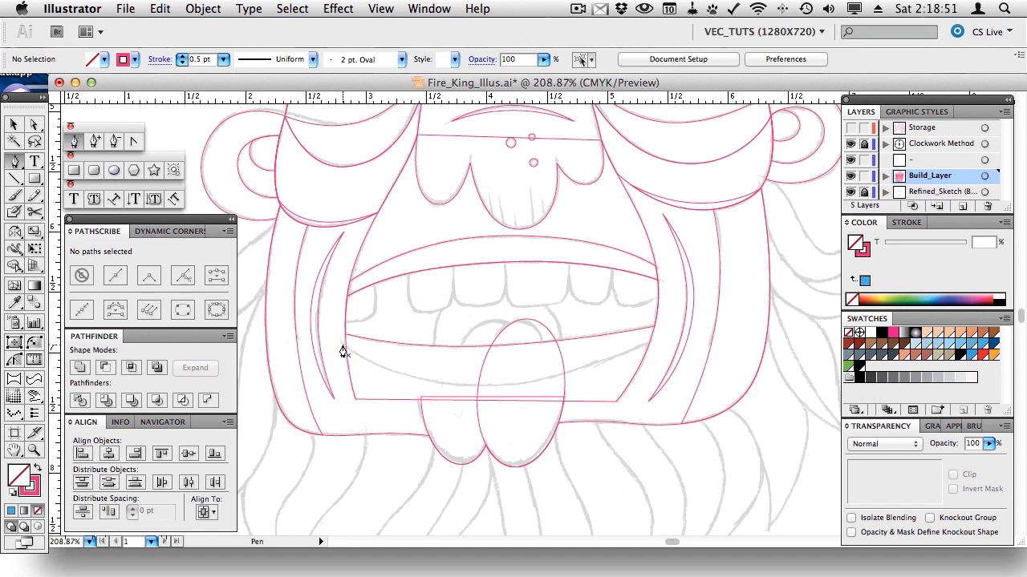
drag(342, 345, 365, 364)
drag(485, 386, 569, 387)
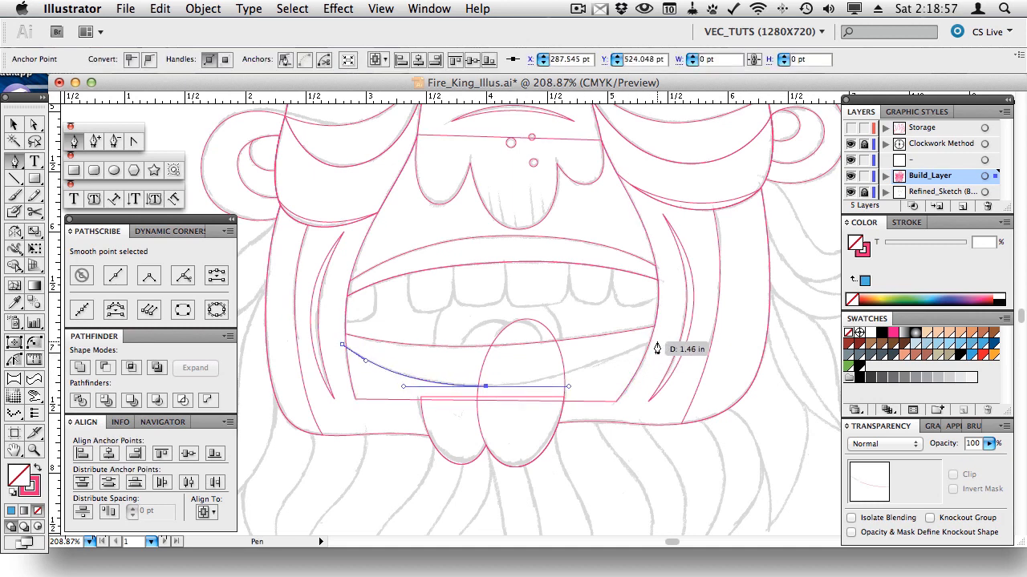
mouse_move(654, 338)
mouse_down()
mouse_move(676, 337)
mouse_move(661, 321)
mouse_up()
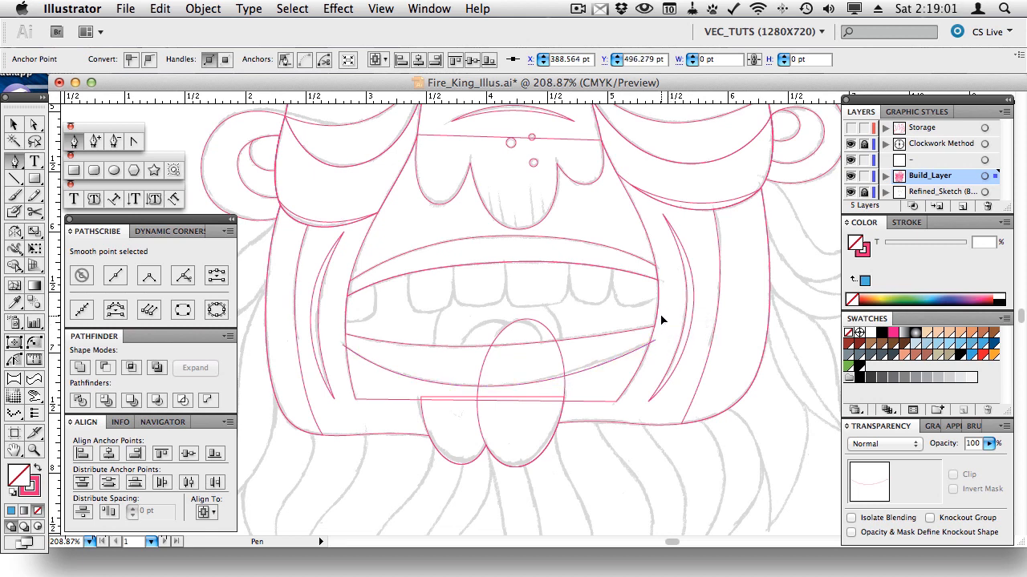
drag(340, 326, 343, 345)
Trim the lower lip shape to the muzzle outline with Pathfinder Intersect, keeping a copy of the muzzle shape.
key(v)
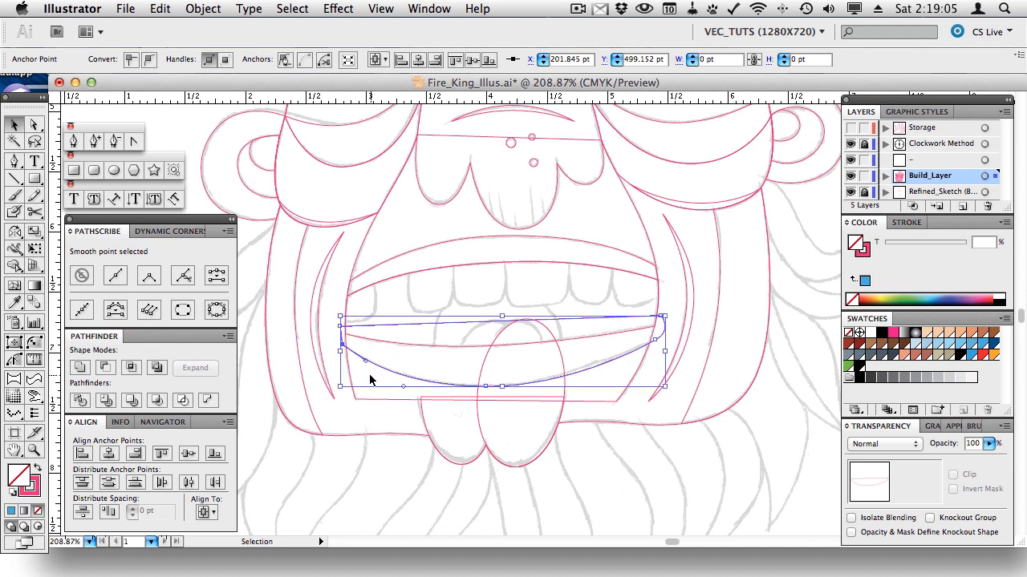
click(341, 382)
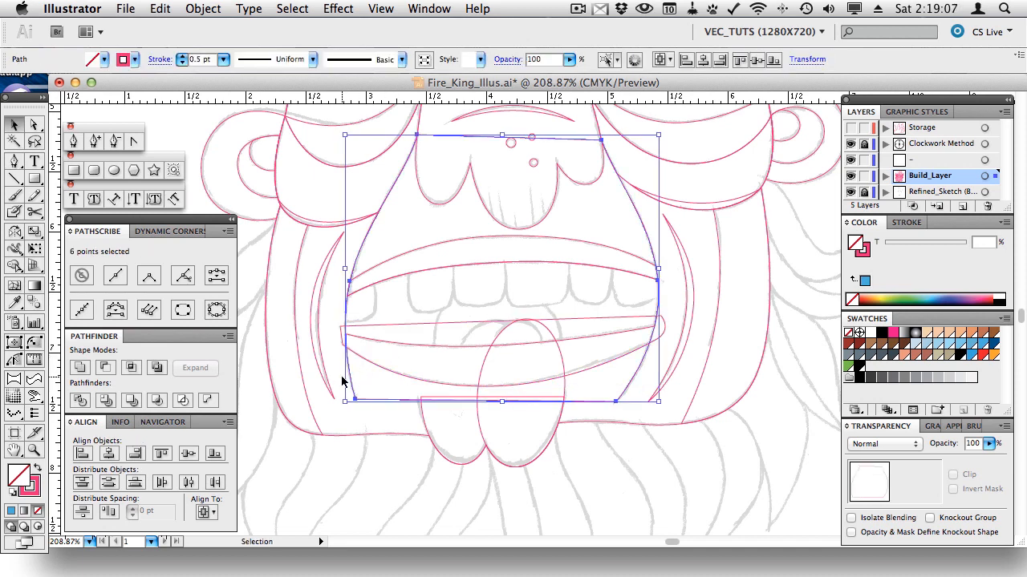
shift+click(369, 365)
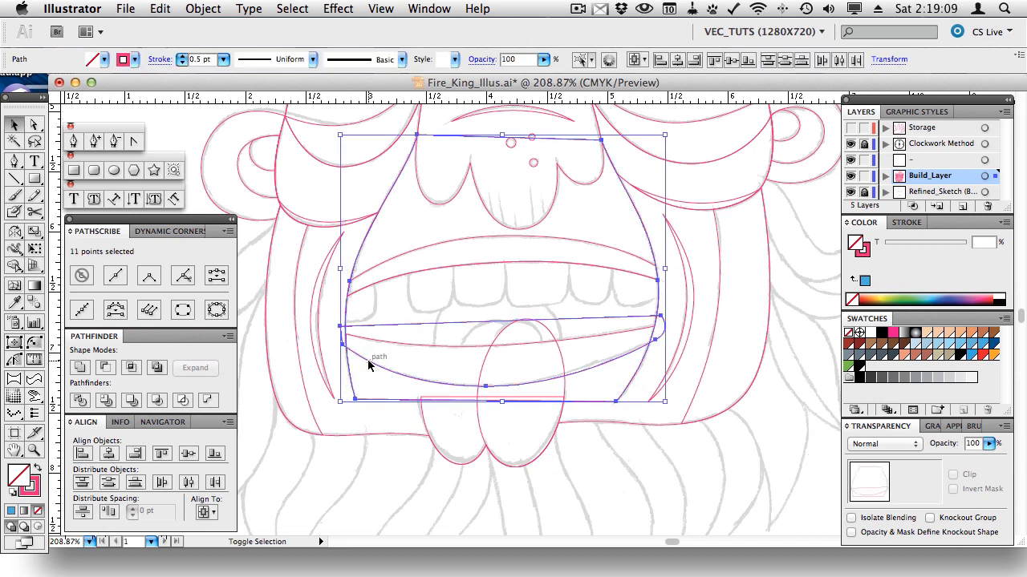
click(132, 369)
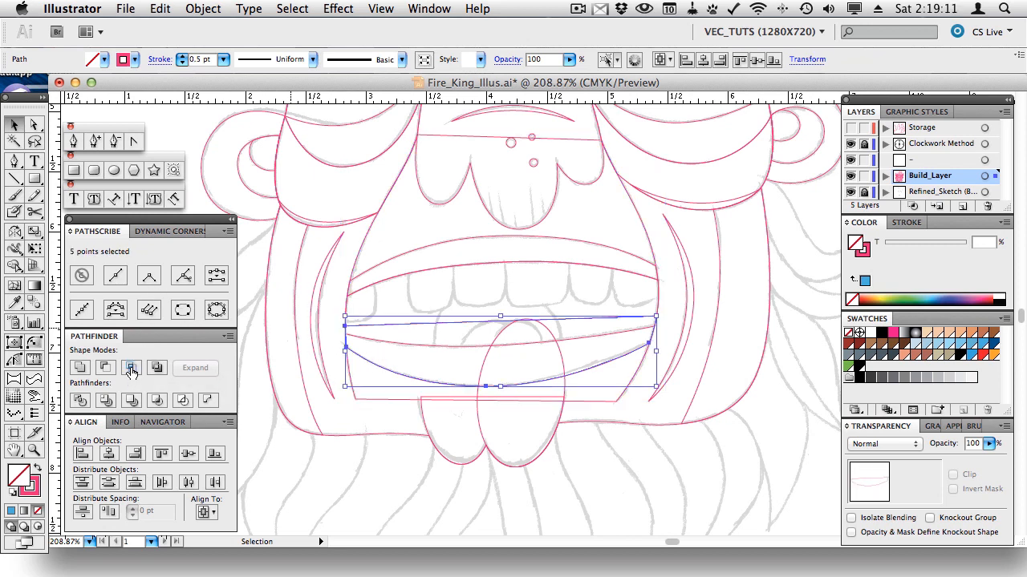
Pull the upper left and upper right corner points of the mouth opening copy outward, beyond the muzzle sides.
click(384, 345)
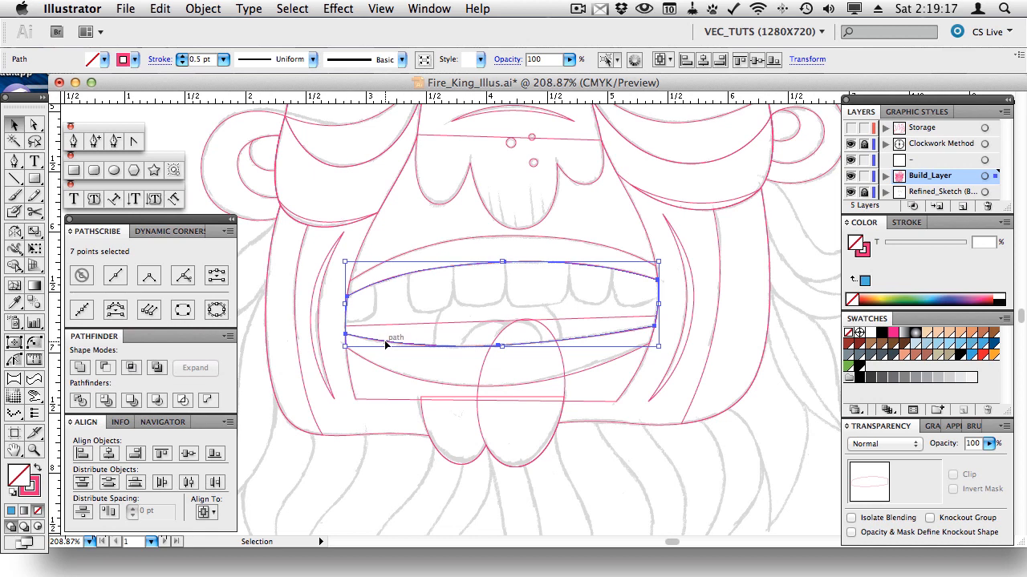
key(a)
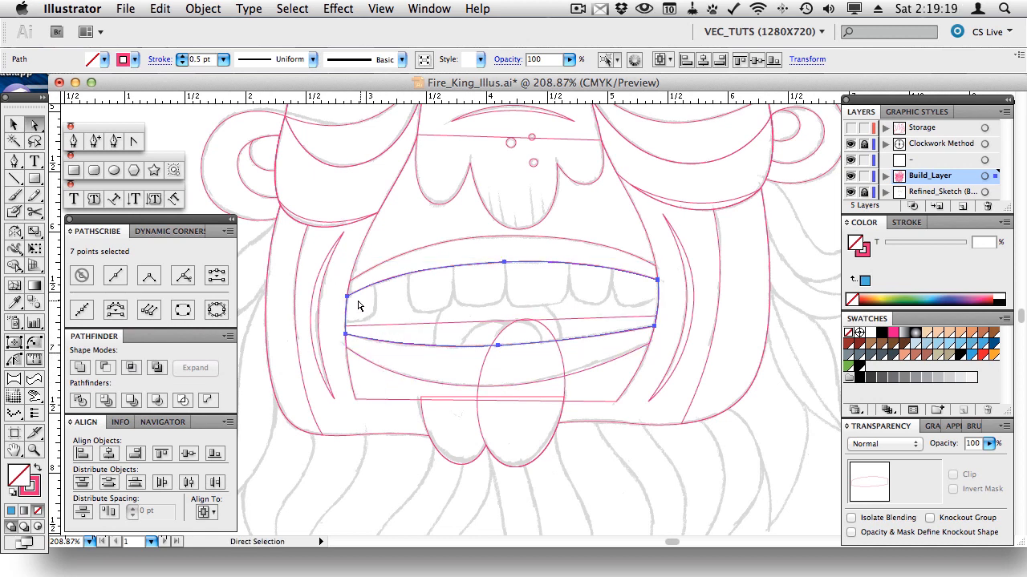
drag(345, 300, 331, 297)
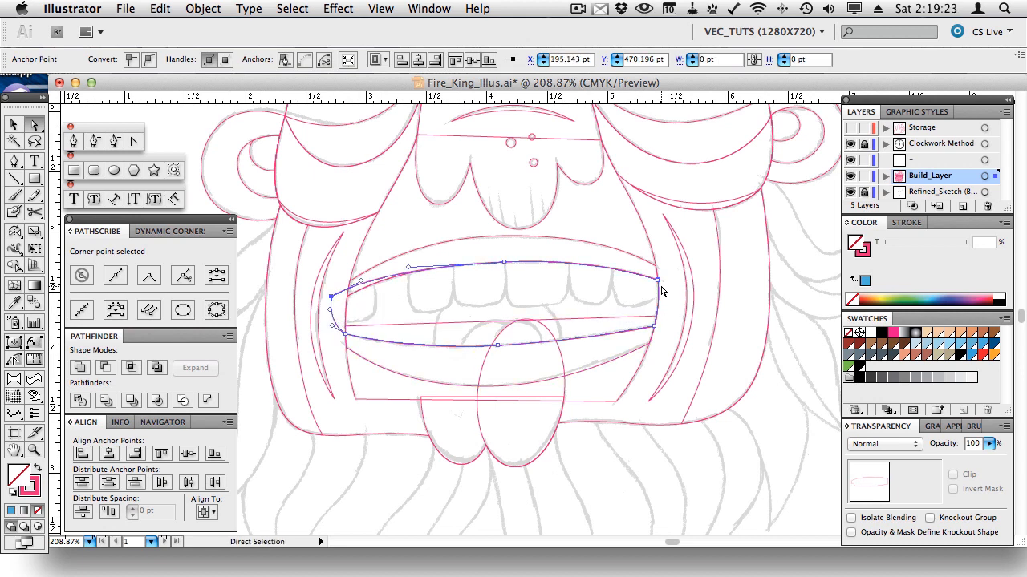
drag(660, 291, 659, 329)
Subtract the widened mouth opening copy from the lower lip shape with Pathfinder Minus Front.
key(v)
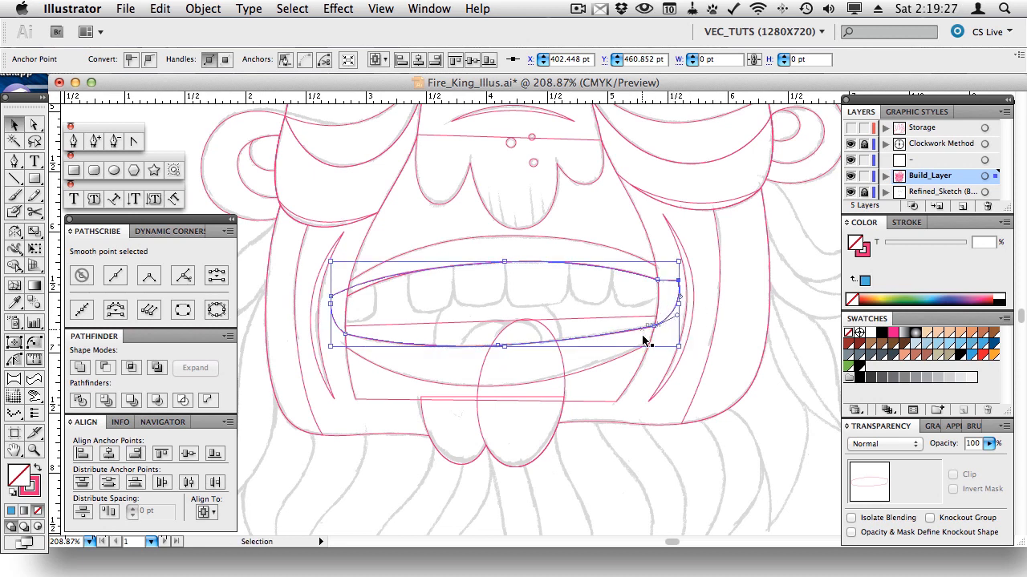
shift+click(623, 359)
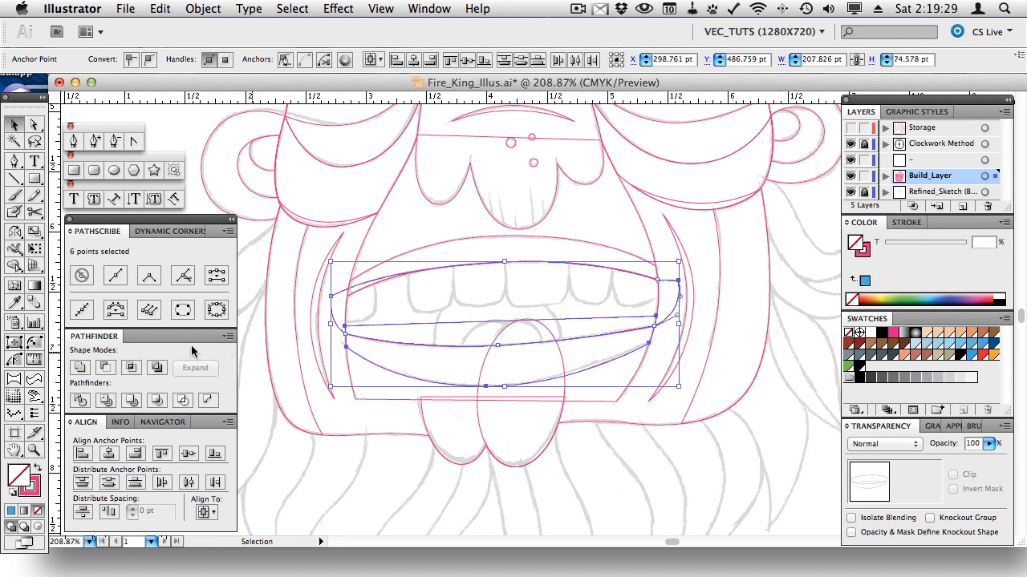
click(107, 368)
key(a)
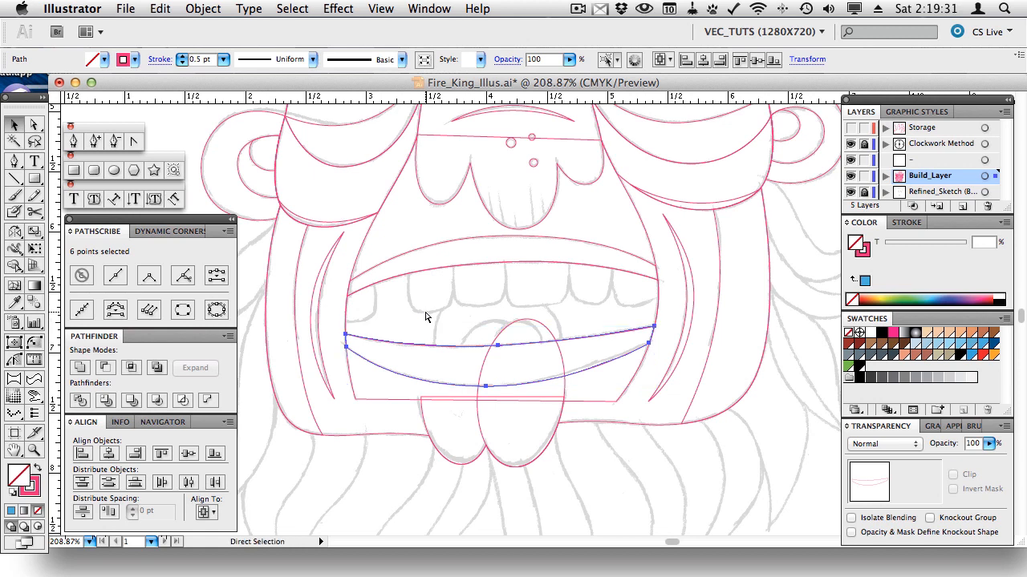
key(v)
click(426, 314)
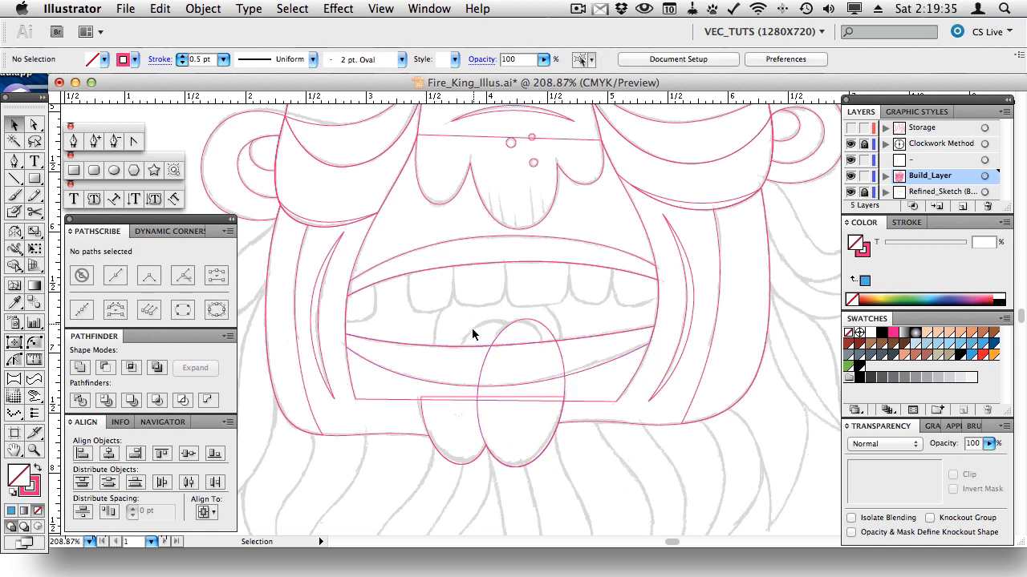
Duplicate the tilted chin ellipse to its left for the second tongue lobe, and again slightly up and right.
click(515, 324)
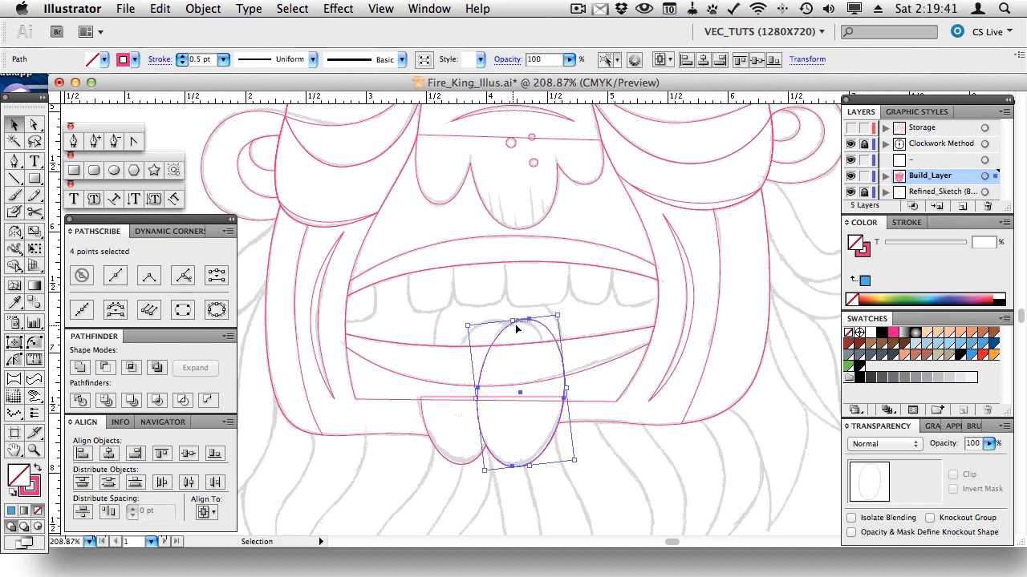
drag(542, 326, 511, 329)
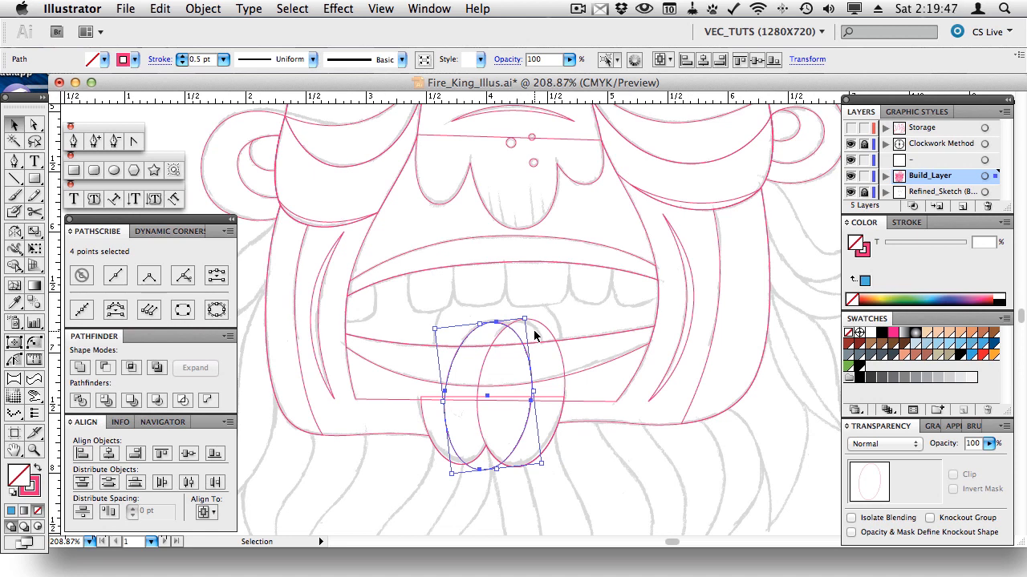
drag(454, 362, 491, 355)
Cut a crescent along the right tongue lobe by applying Pathfinder Minus Front to the right ellipse and its offset copy.
click(514, 323)
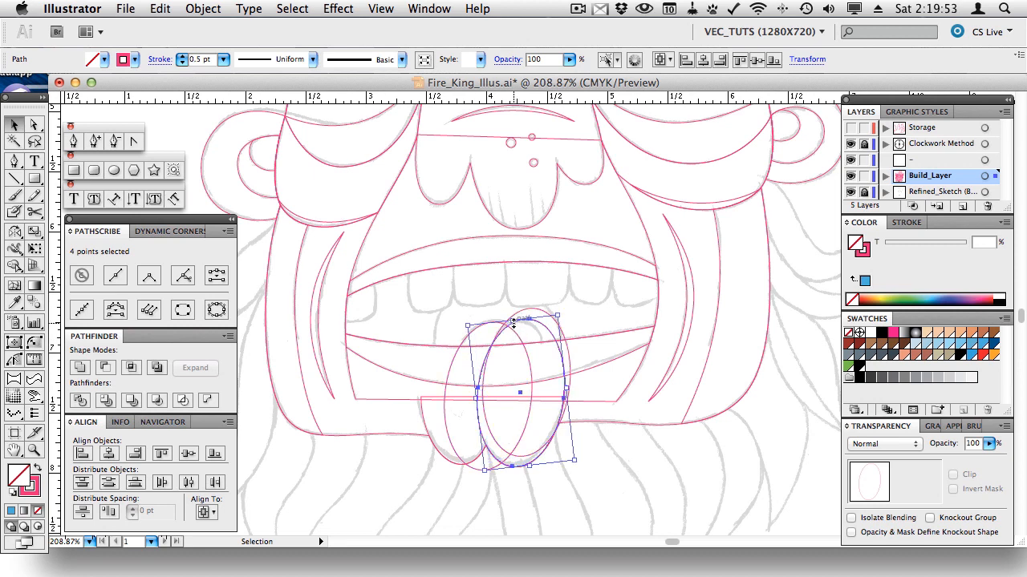
shift+click(533, 311)
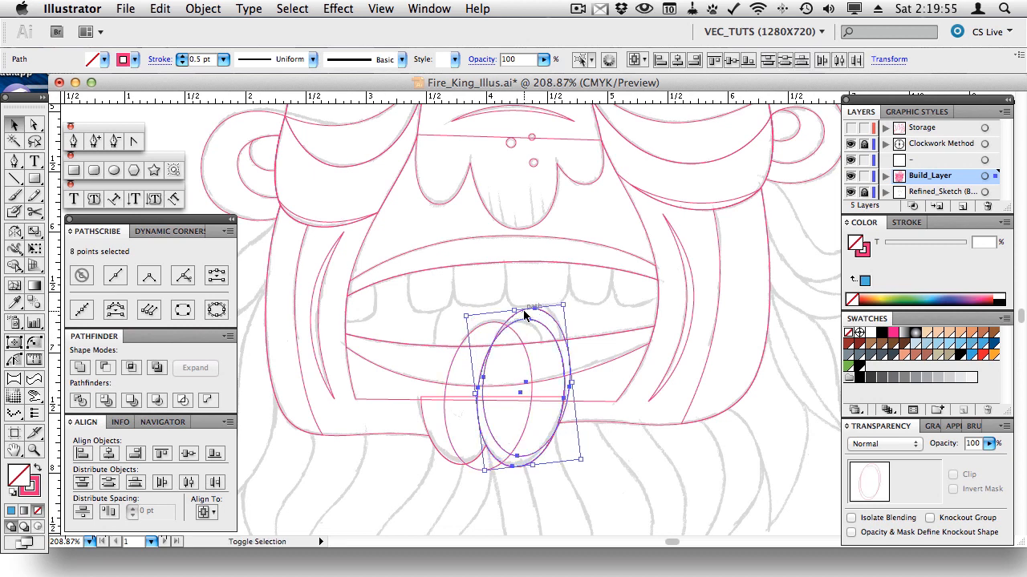
click(106, 372)
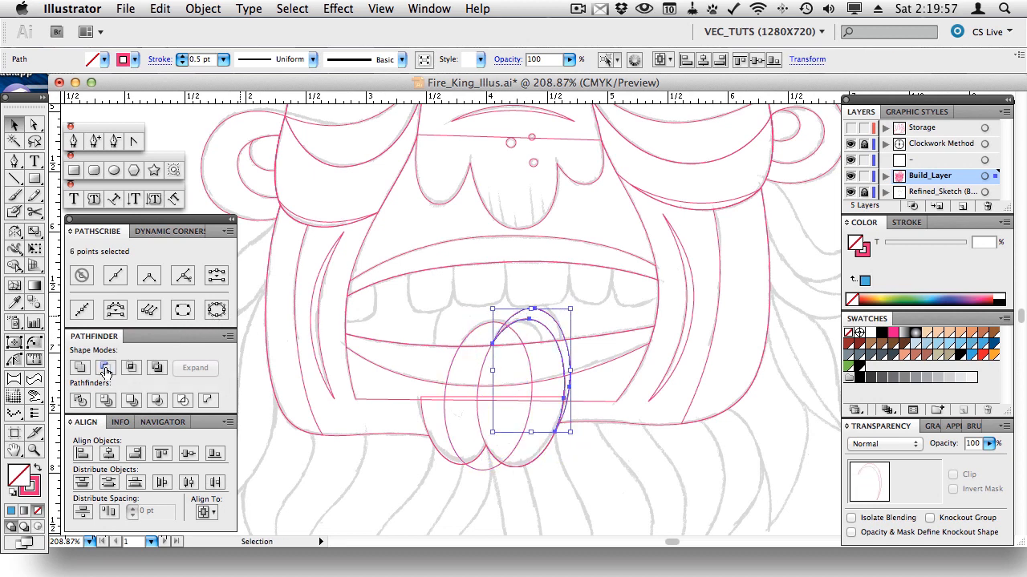
Unite the left and right tongue ellipses into one shape with Pathfinder.
click(484, 367)
shift+click(475, 335)
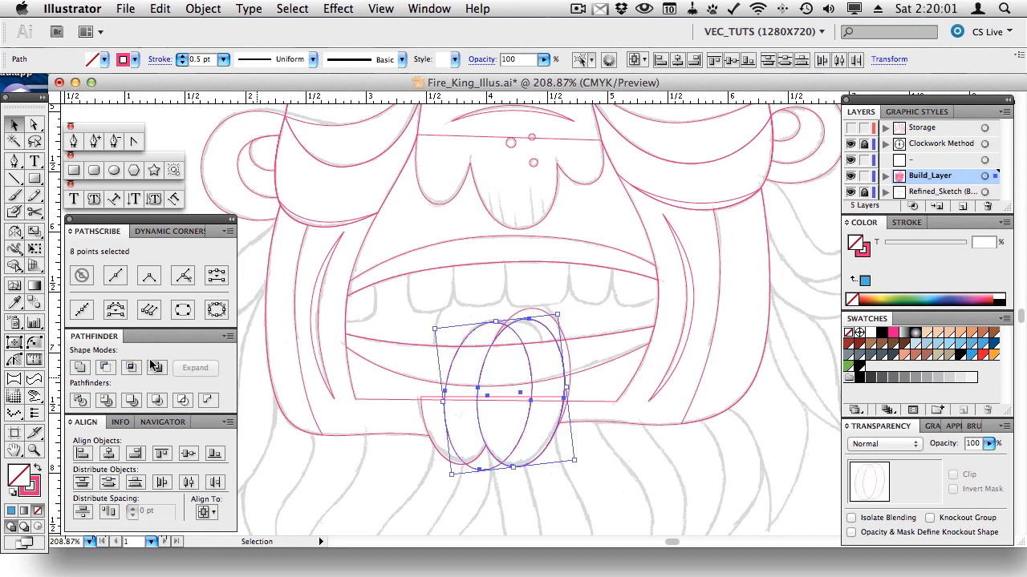
click(80, 367)
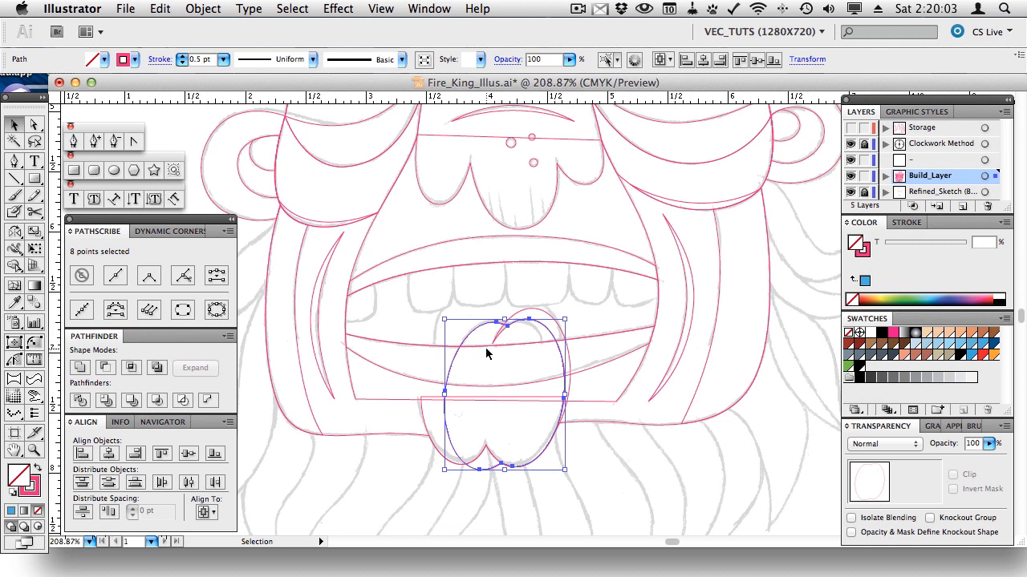
Trim the united tongue shape to the mouth opening with Pathfinder Intersect, keeping a copy of the mouth opening.
click(350, 306)
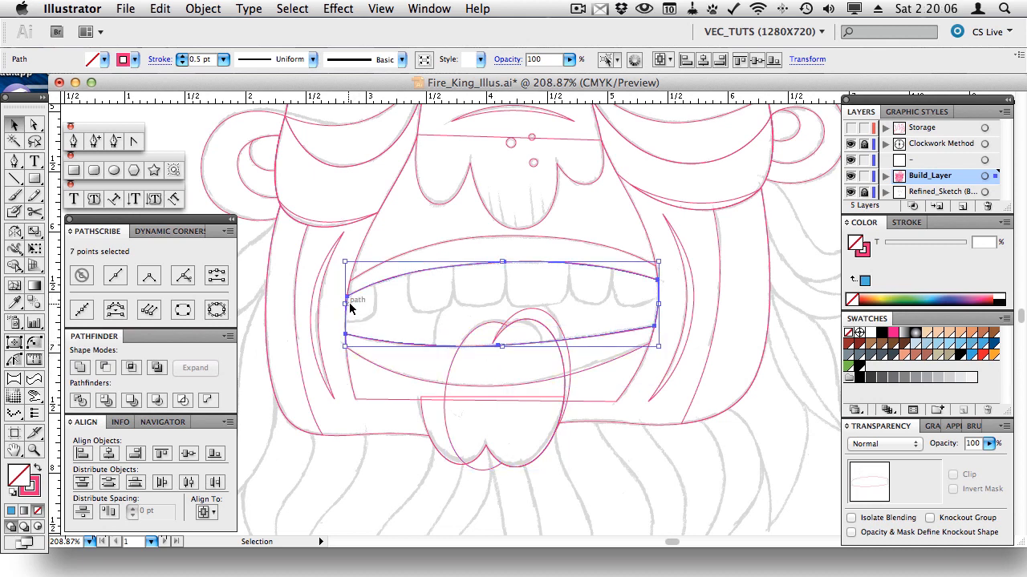
shift+click(476, 331)
click(131, 367)
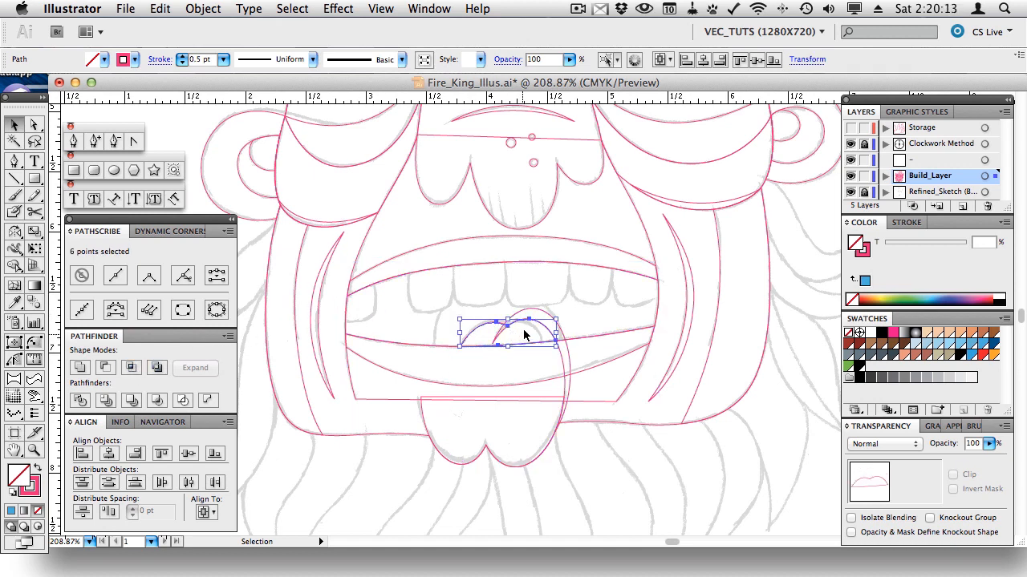
click(510, 300)
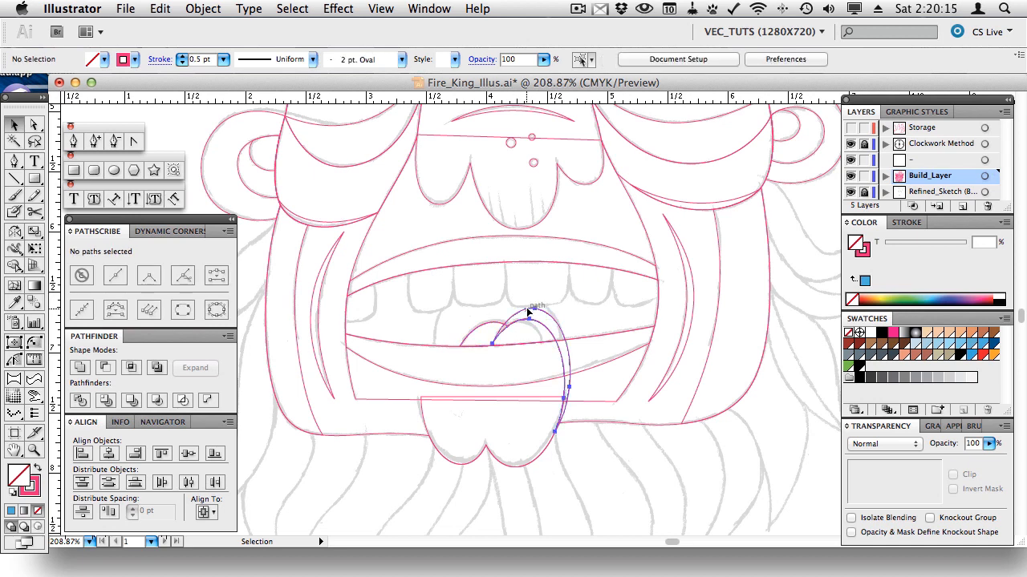
Draw a closed, straight-sided Pen shape from the notch between the tongue lobes, covering the right part of the crescent.
click(526, 307)
click(76, 141)
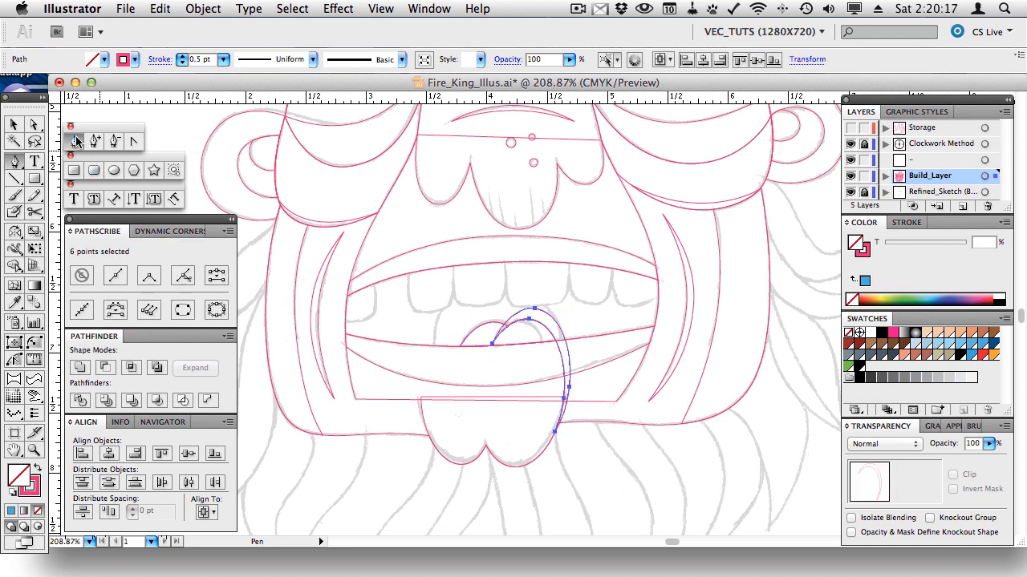
drag(528, 319, 508, 334)
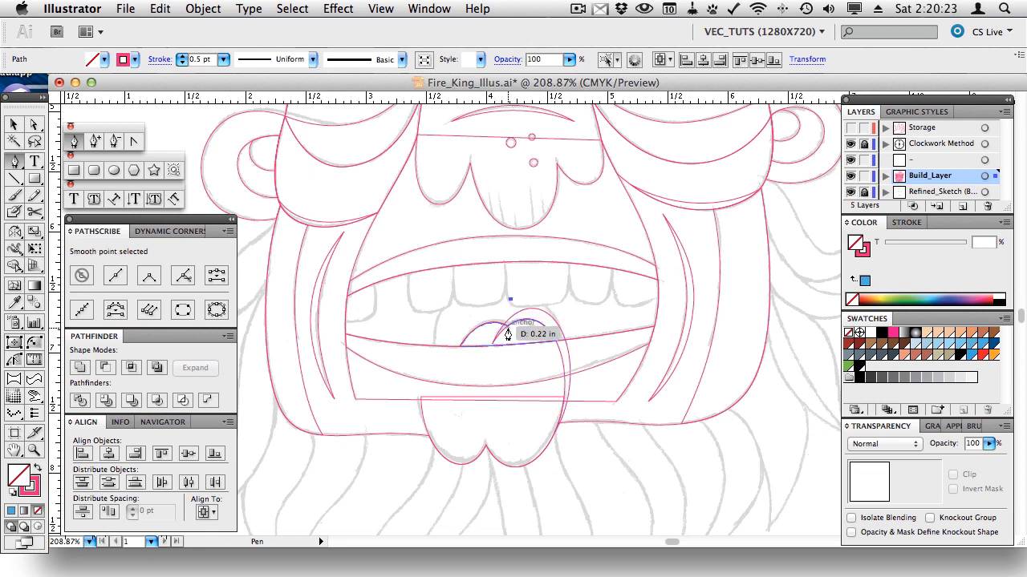
drag(508, 334, 620, 463)
click(620, 457)
click(595, 284)
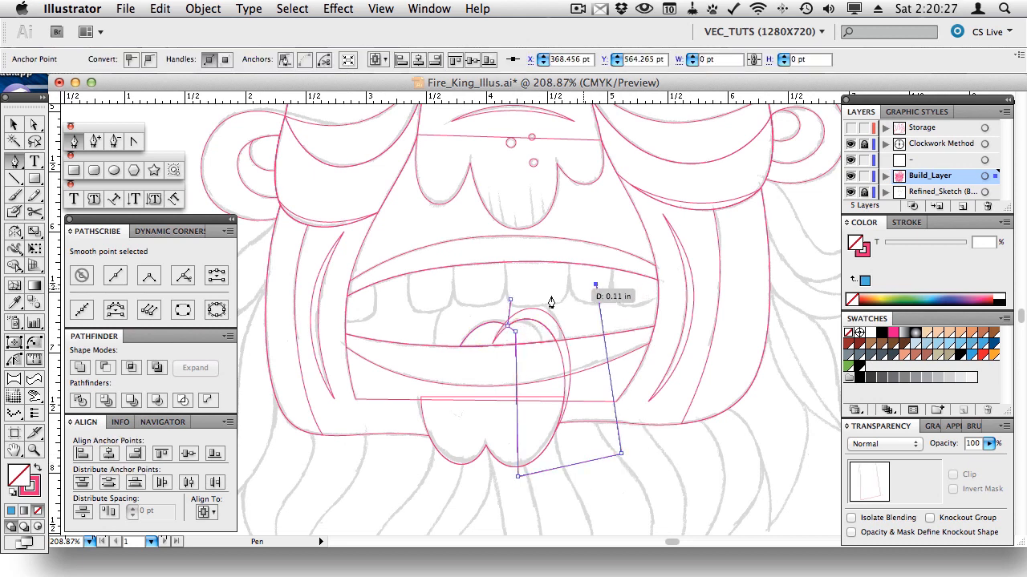
click(511, 301)
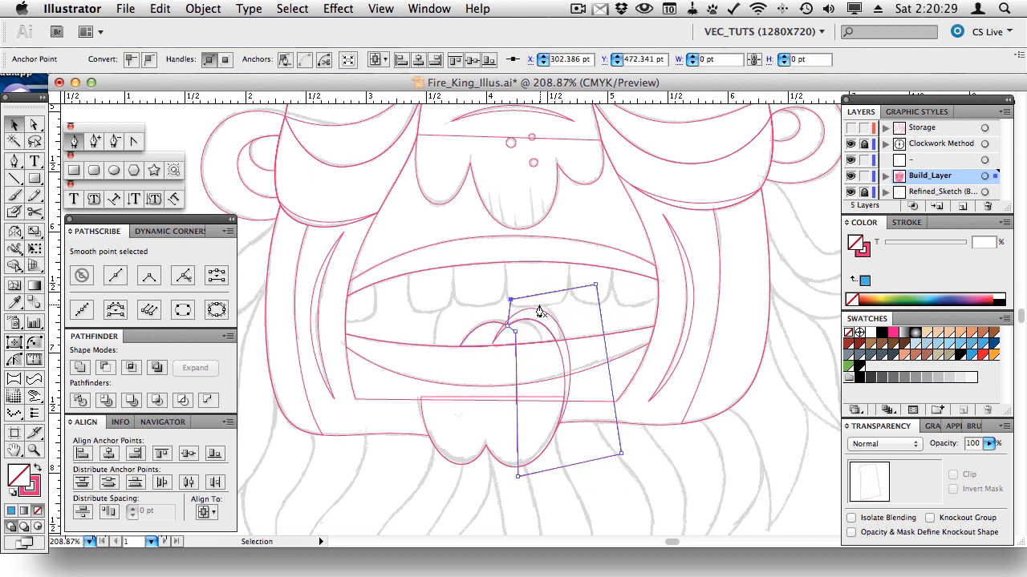
Cut away the right part of the tongue crescent by applying Pathfinder Minus Front to the crescent and the Pen shape.
key(super)
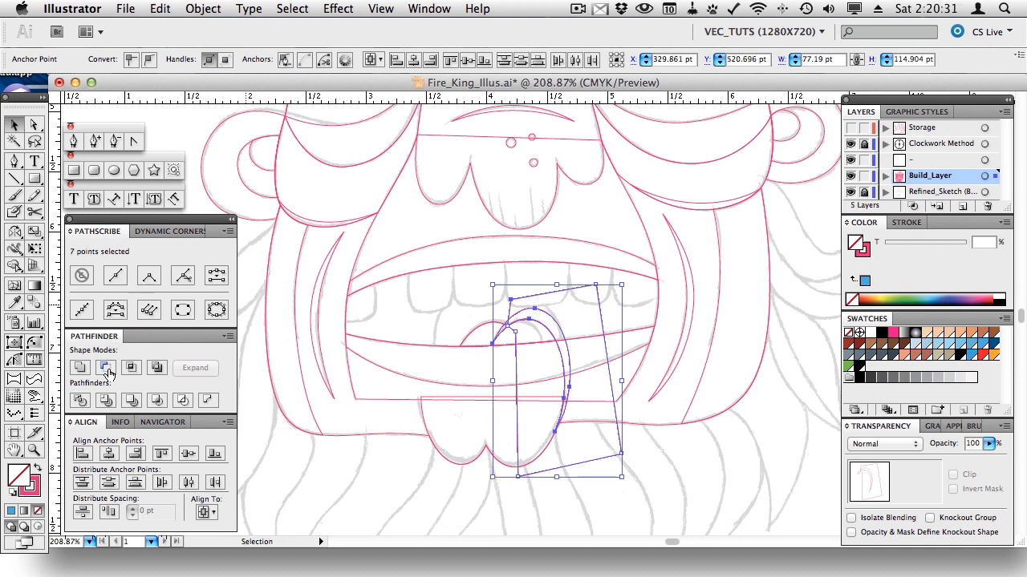
click(105, 369)
key(a)
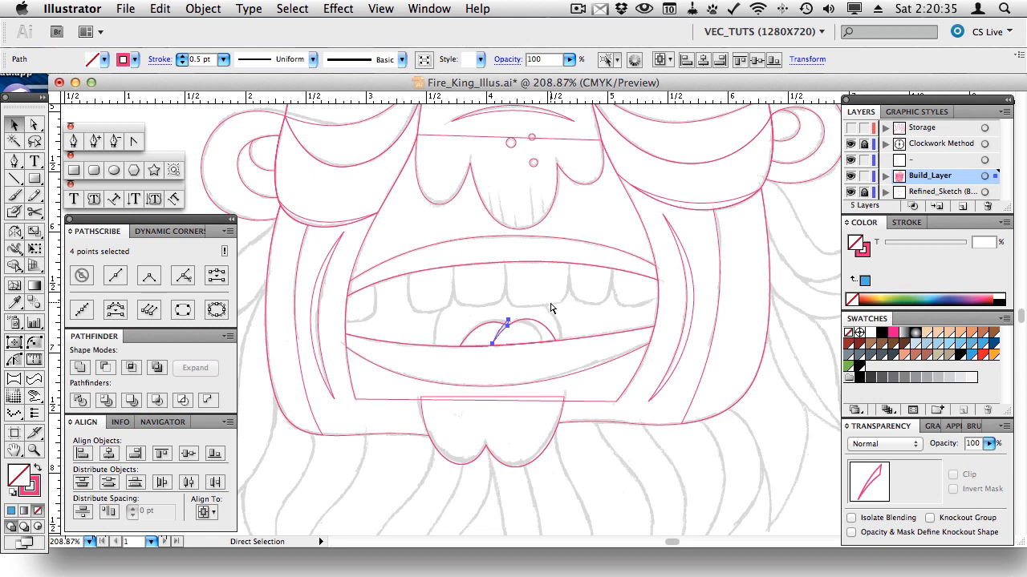
Trim the remaining crescent sliver to the tongue shape with Pathfinder Intersect, keeping a copy of the tongue shape.
key(v)
shift+click(536, 324)
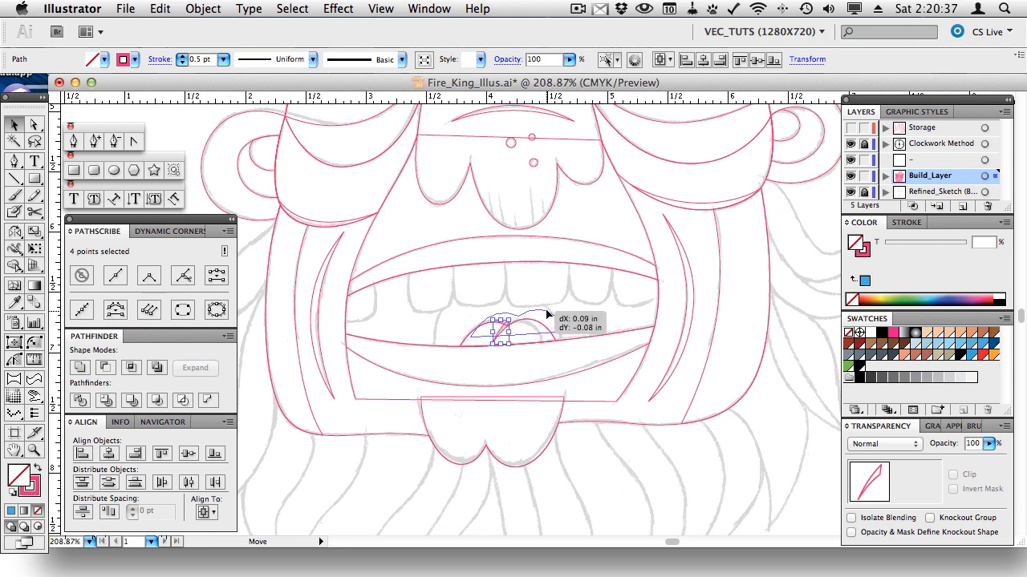
shift+click(499, 336)
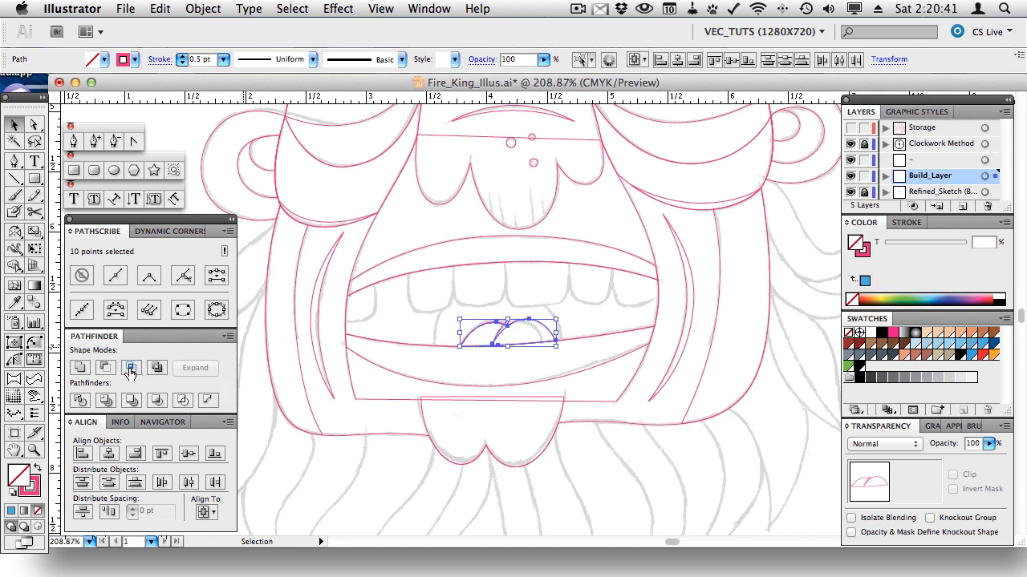
click(131, 369)
click(528, 295)
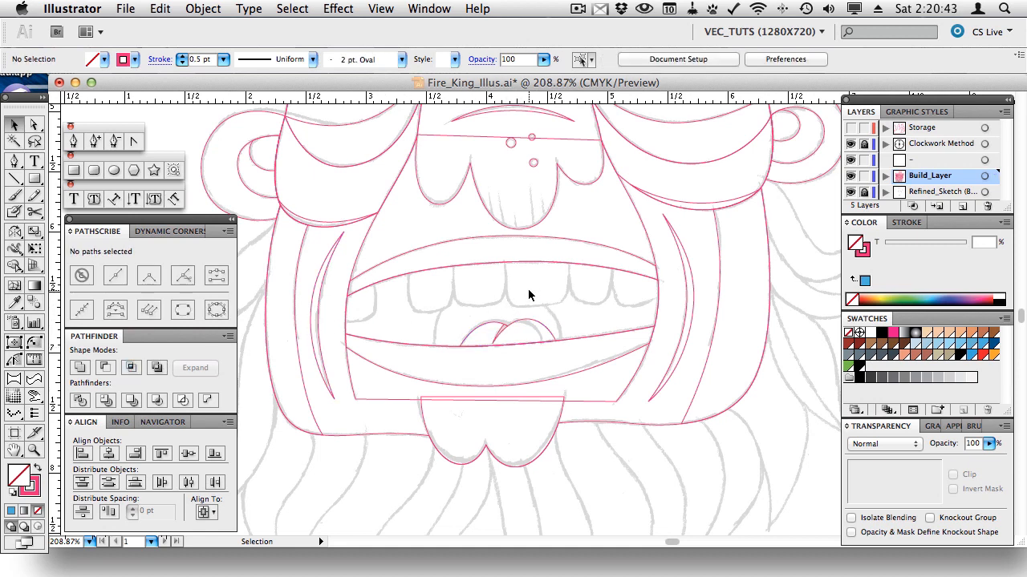
Draw an ellipse centred on the tongue's base, large enough to surround the tongue, and shift it slightly right to match the sketch.
click(114, 171)
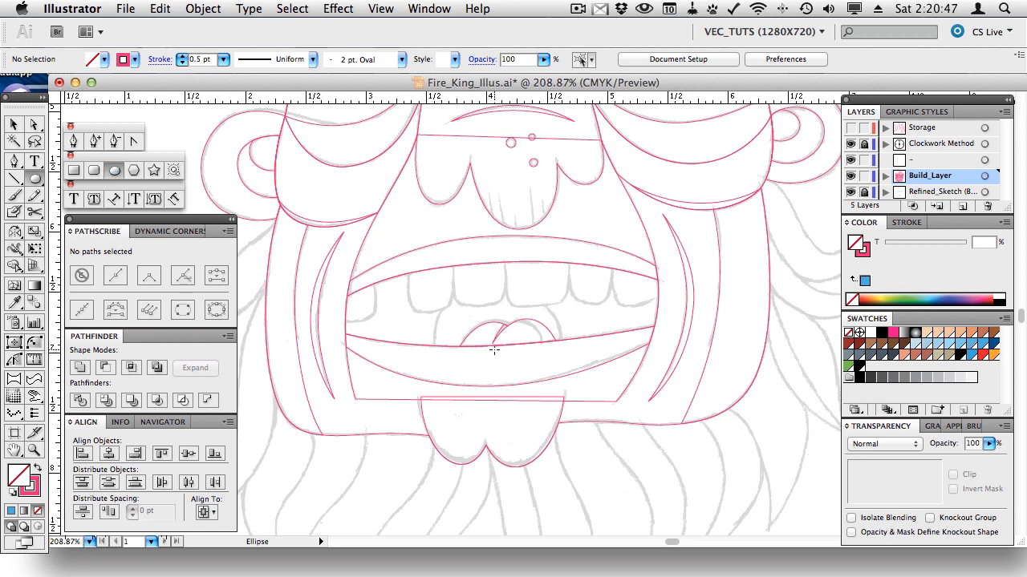
drag(494, 350, 566, 416)
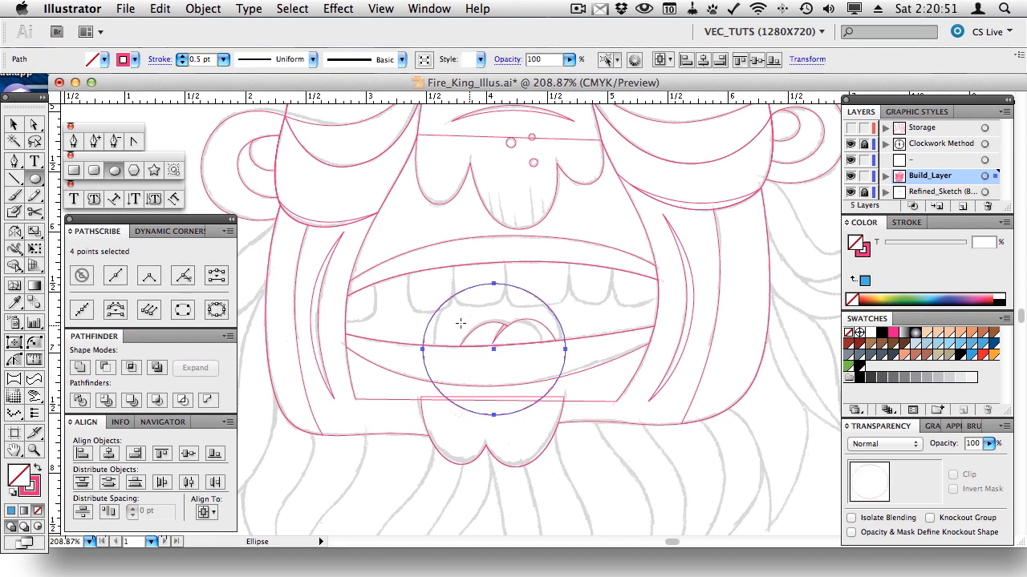
key(v)
drag(422, 350, 432, 349)
drag(565, 350, 574, 350)
key(l)
key(v)
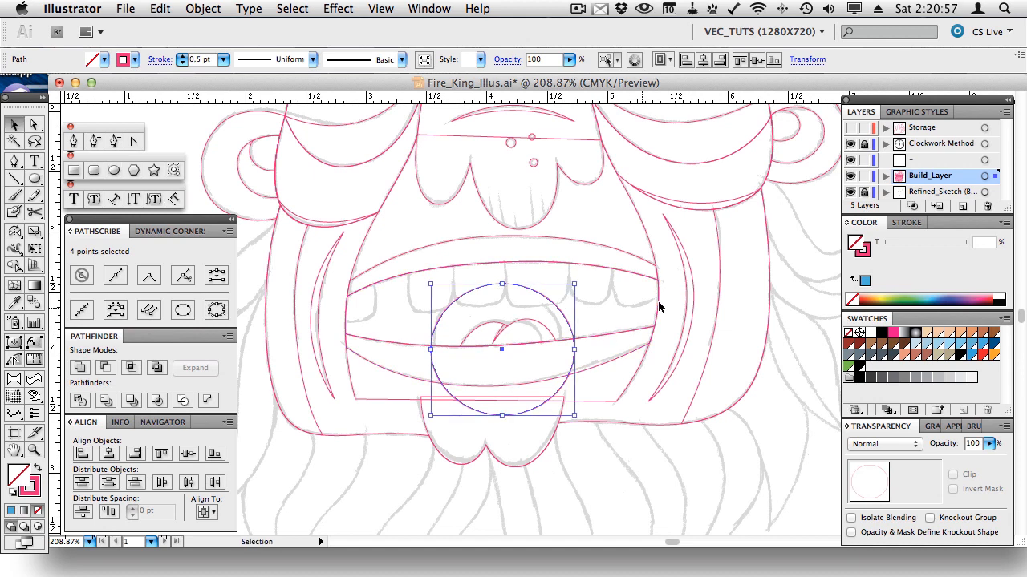
Trim the large ellipse around the tongue to the mouth opening with Pathfinder Intersect, keeping a copy of the mouth opening.
click(660, 294)
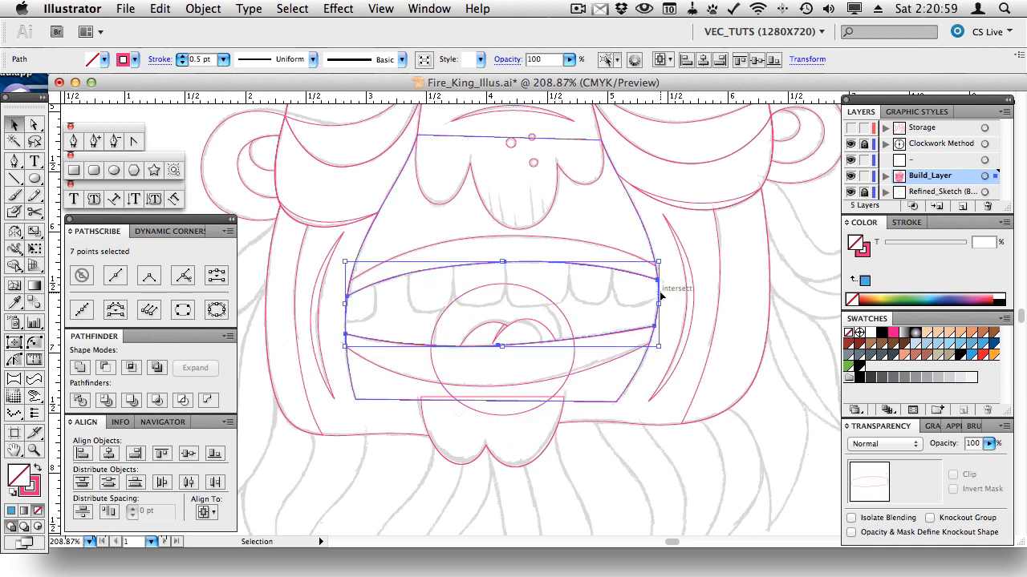
shift+click(535, 294)
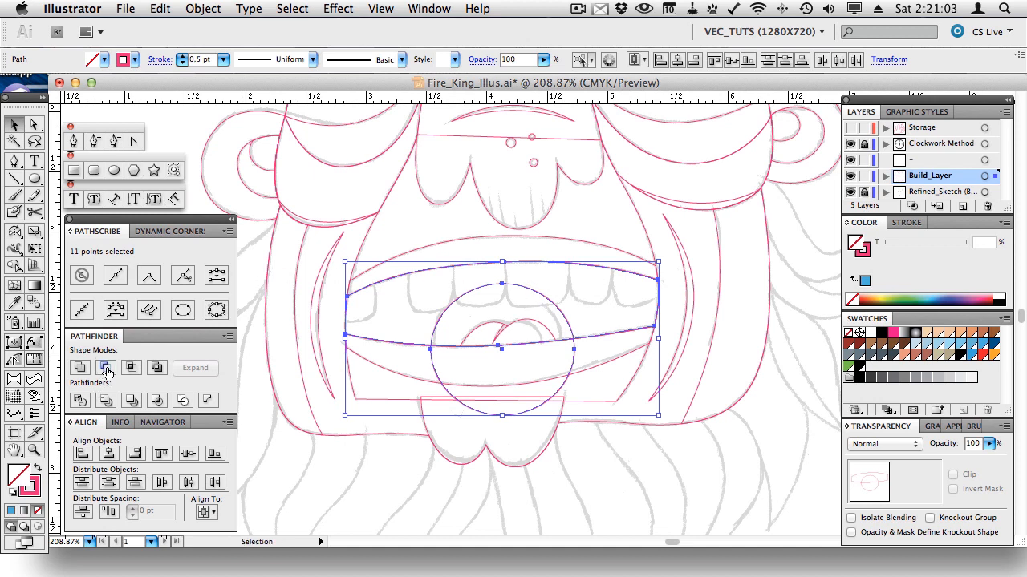
click(132, 369)
click(398, 319)
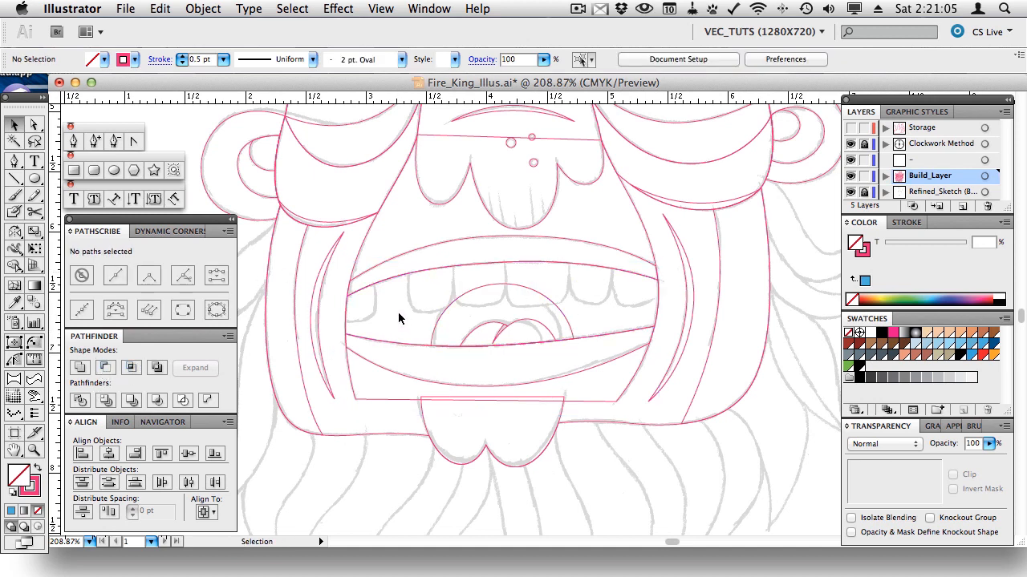
Trace the sketched tooth in the left part of the upper row as a closed Pen shape overlapping the upper lip.
click(74, 142)
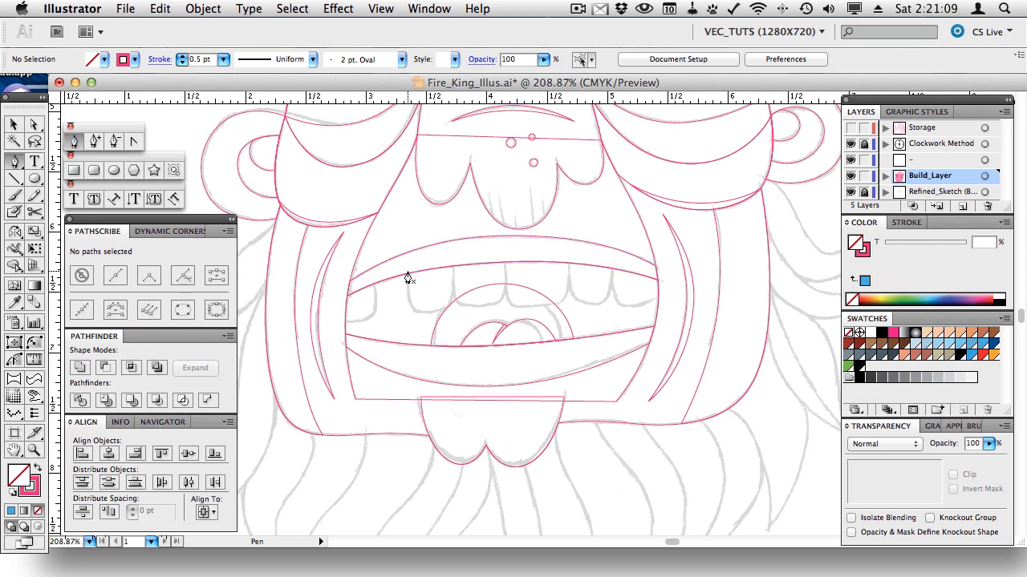
key(super)
drag(408, 273, 453, 255)
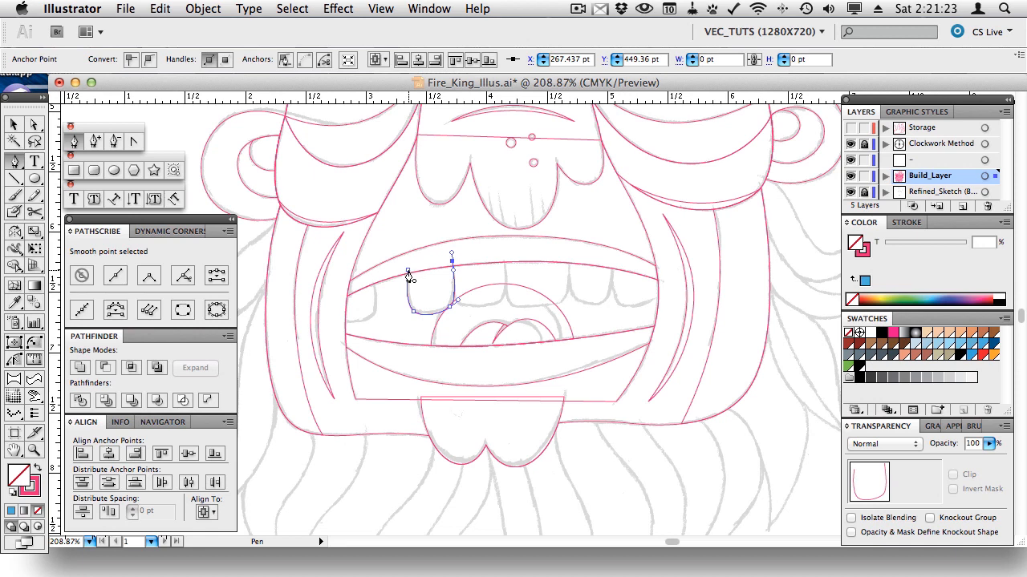
click(407, 273)
key(v)
click(484, 249)
Trace the wide front tooth just right of the mouth's centre as a closed Pen shape extending above the mouth opening.
key(p)
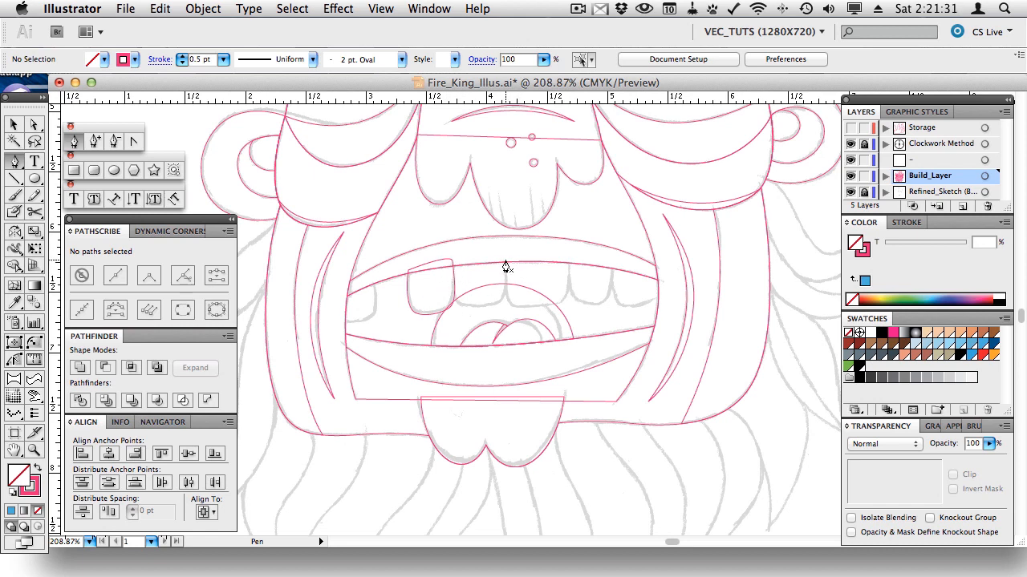
drag(503, 258, 567, 298)
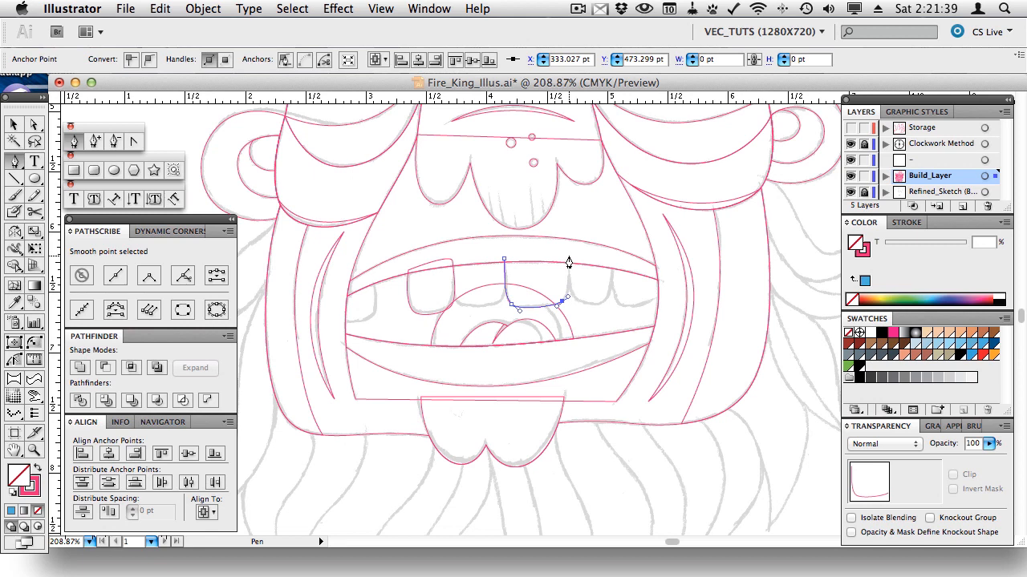
drag(568, 256, 567, 240)
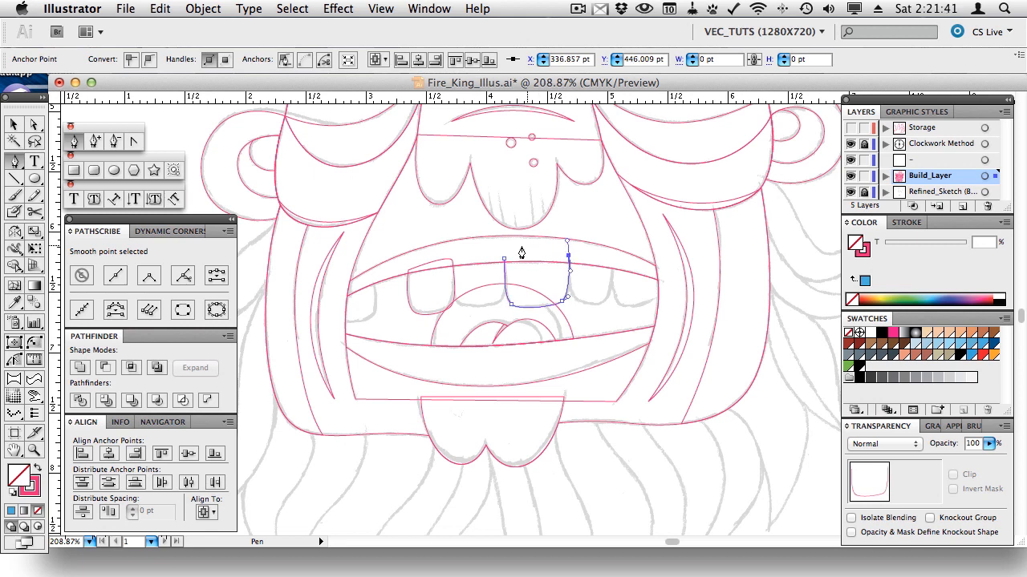
click(505, 261)
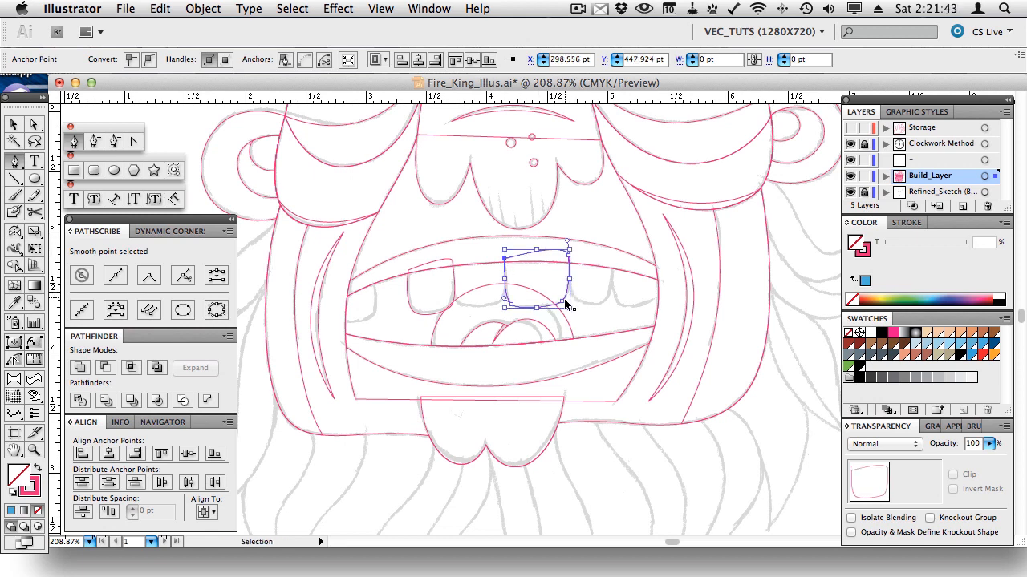
key(a)
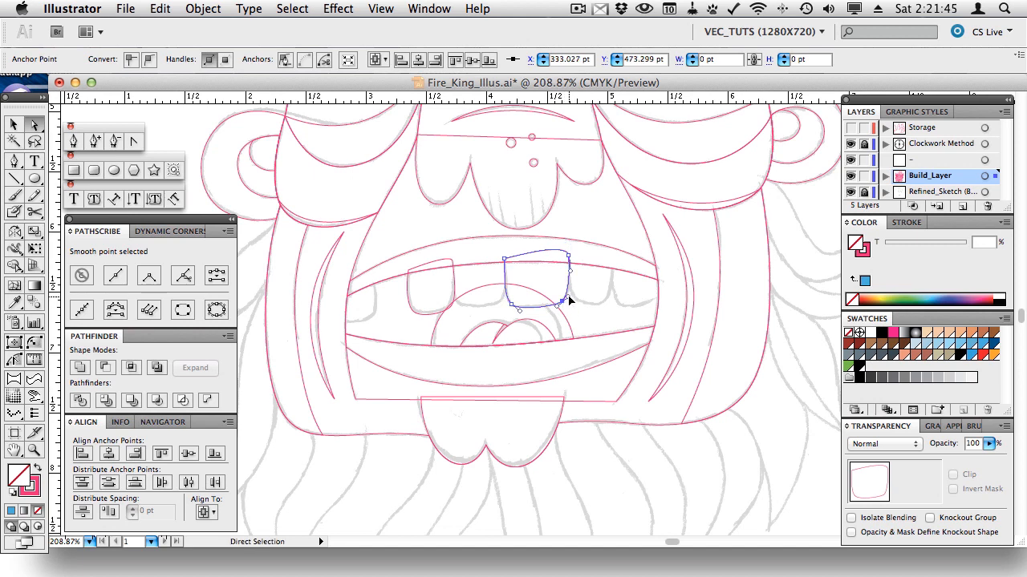
click(571, 300)
key(super+shift+a)
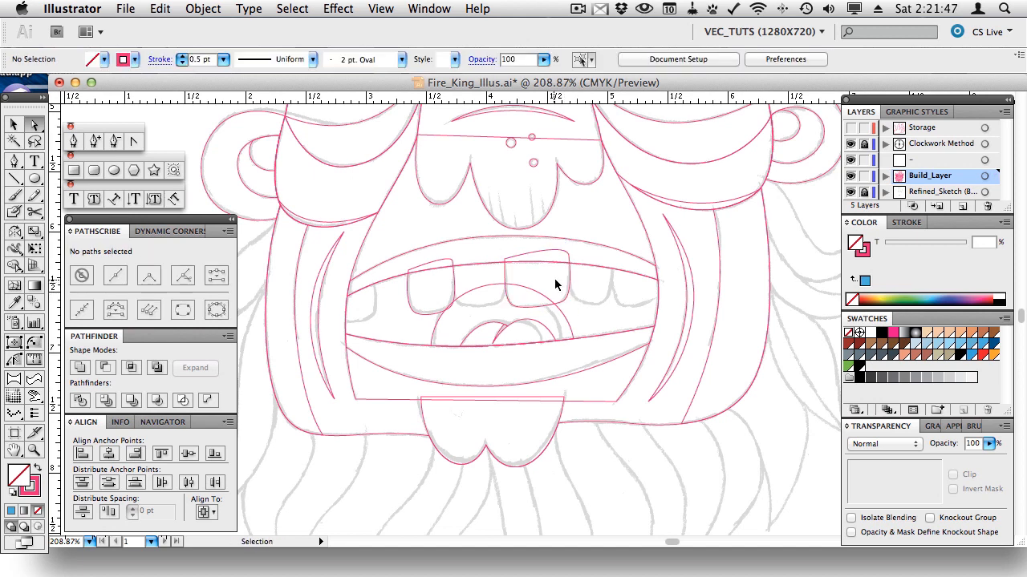
Trace the tooth at the right corner of the mouth as a closed Pen shape extending past the mouth edge.
click(13, 163)
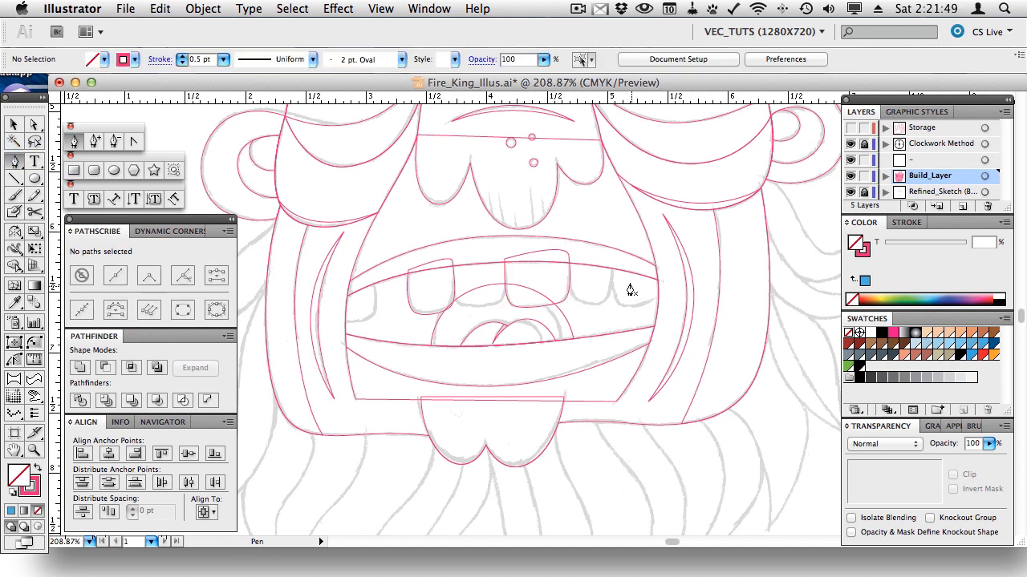
drag(615, 275, 670, 296)
click(664, 274)
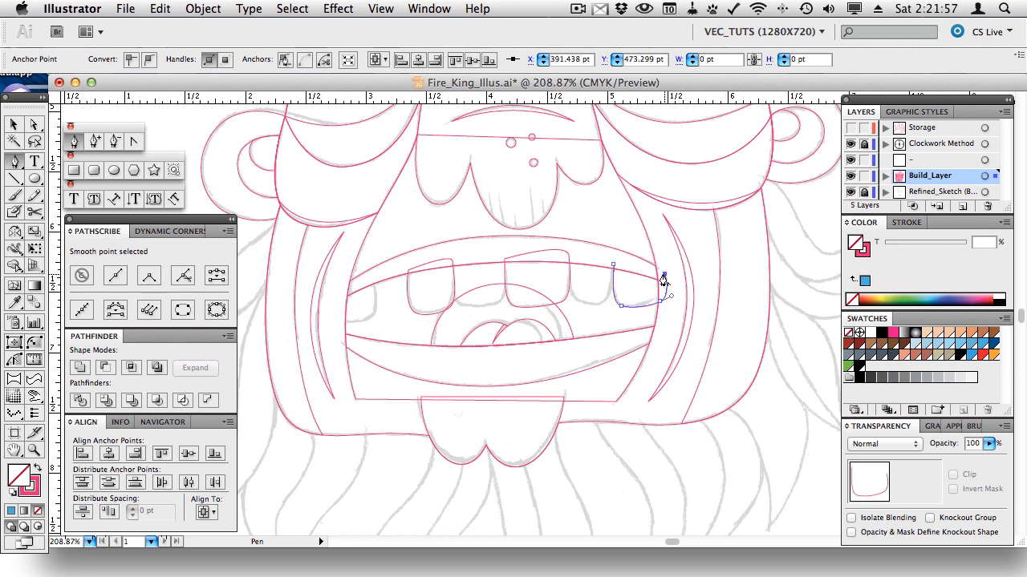
click(614, 266)
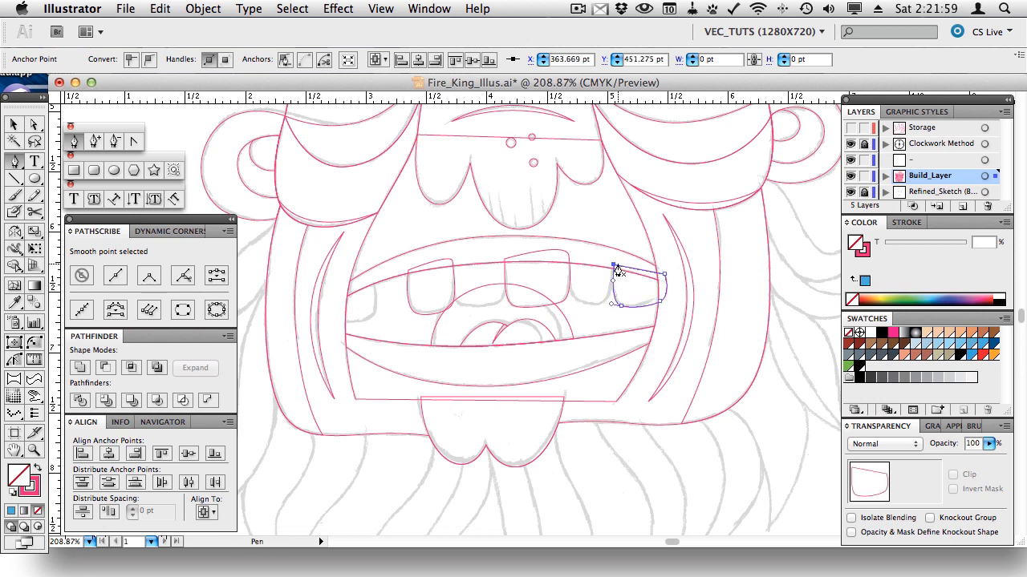
Unite the three tooth shapes with Pathfinder and make them one compound path.
key(v)
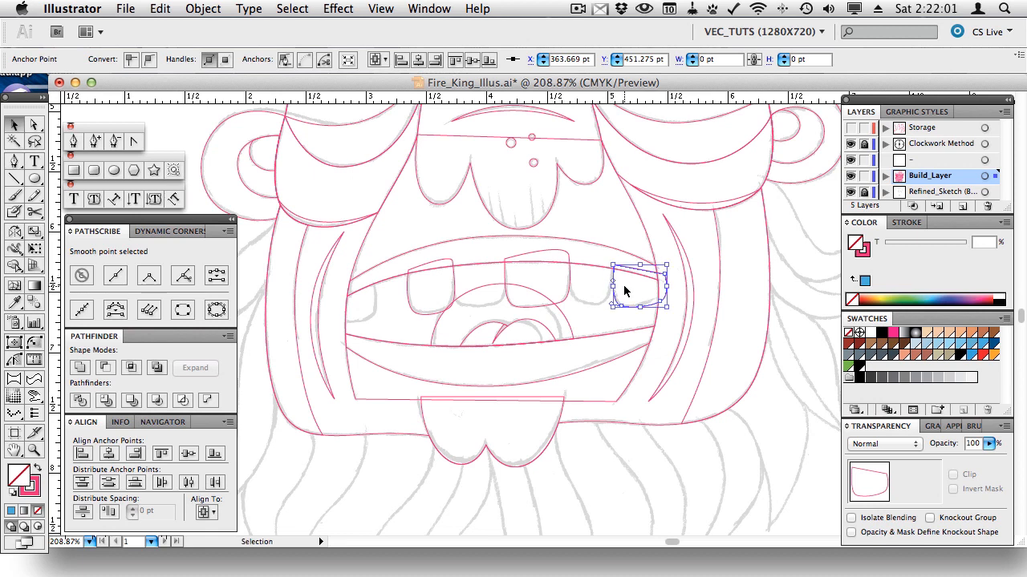
shift+click(566, 286)
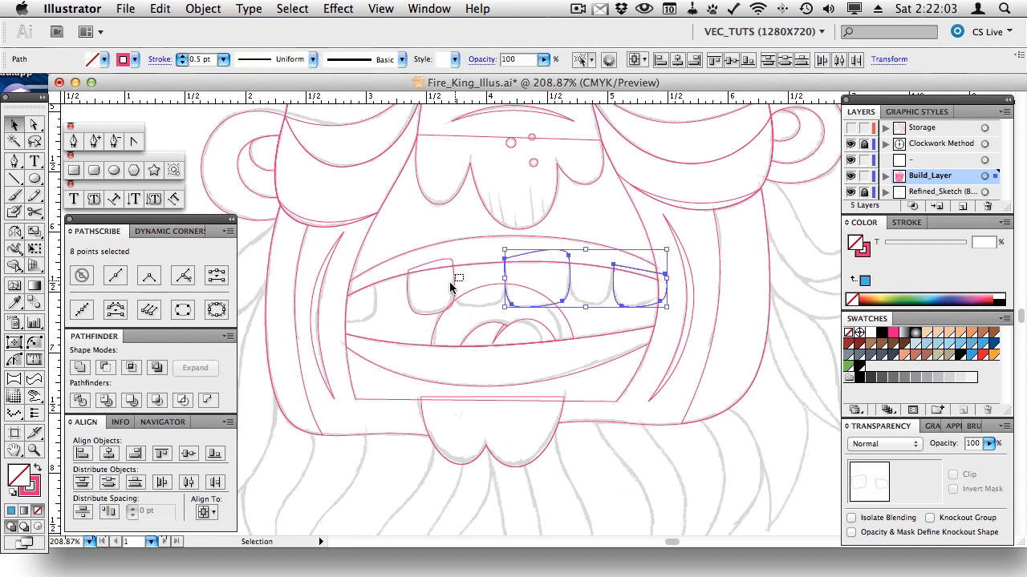
shift+click(452, 289)
click(80, 368)
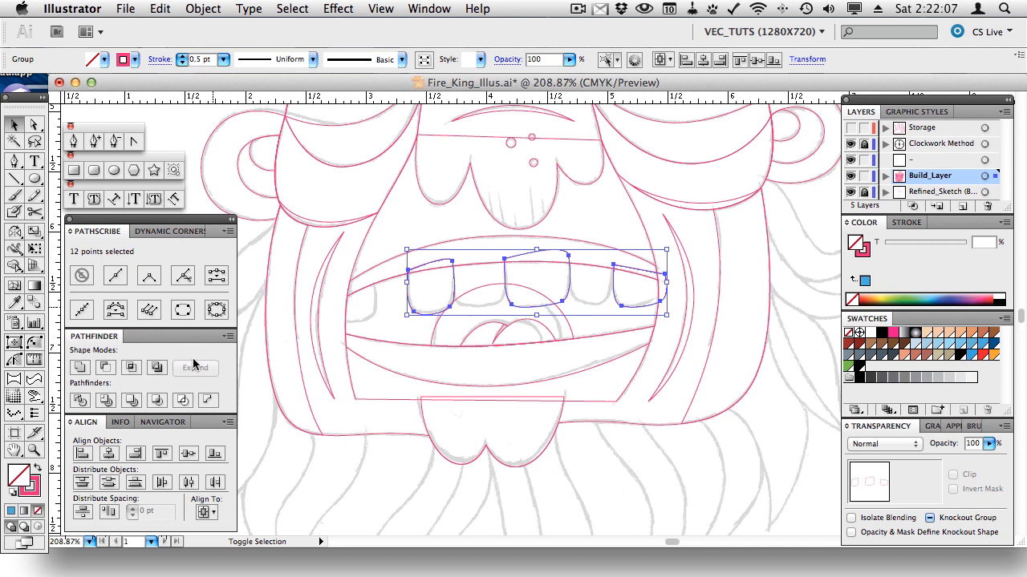
key(super+8)
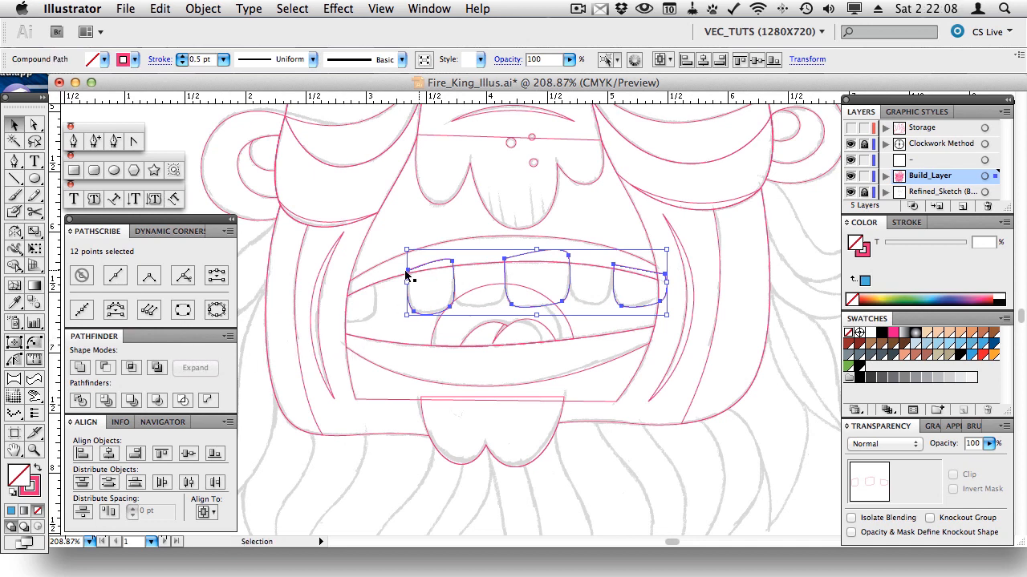
Trim the compound teeth to the mouth opening with Pathfinder Intersect, keeping a copy of the mouth opening.
click(347, 316)
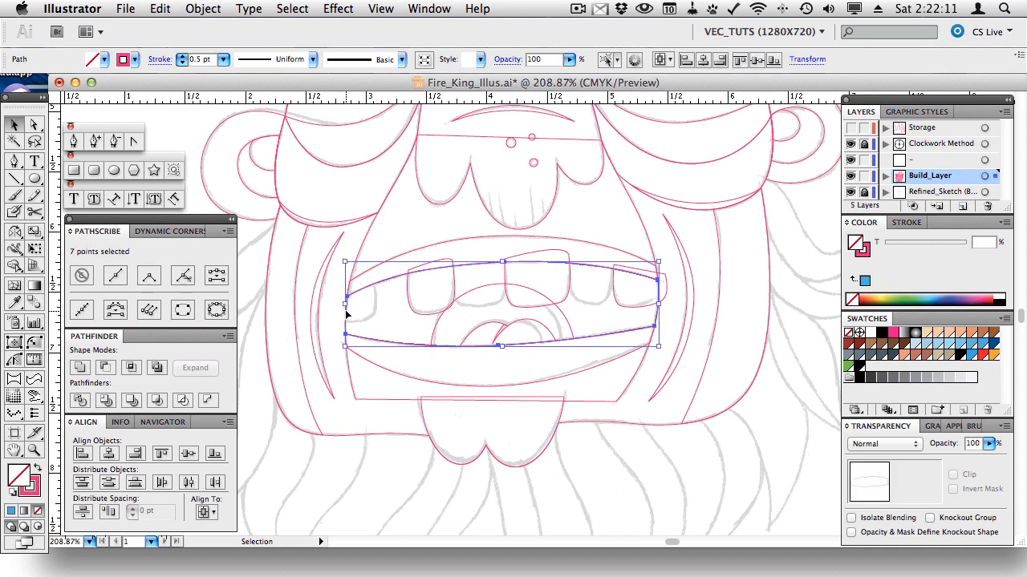
shift+click(410, 292)
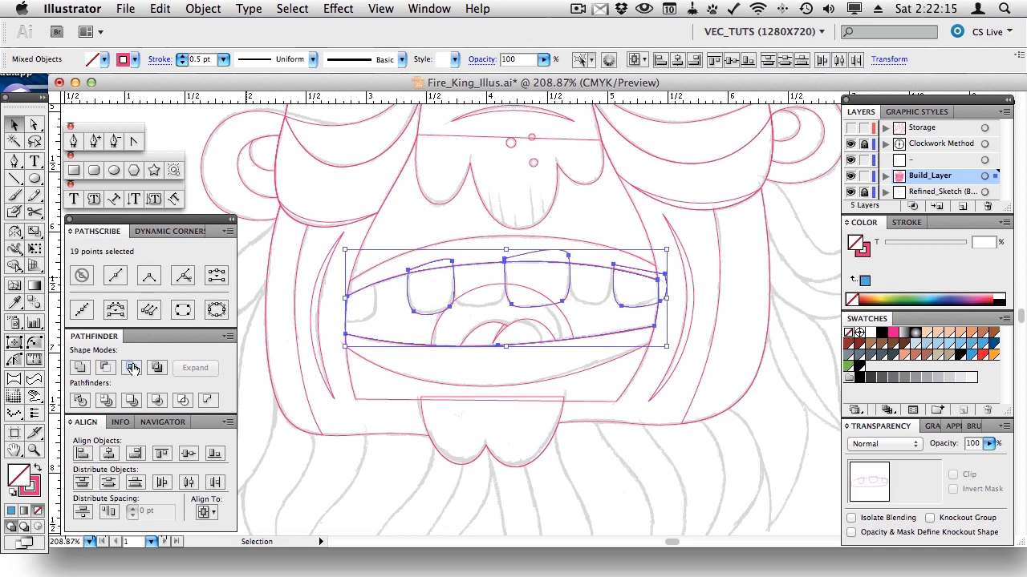
shift+click(347, 330)
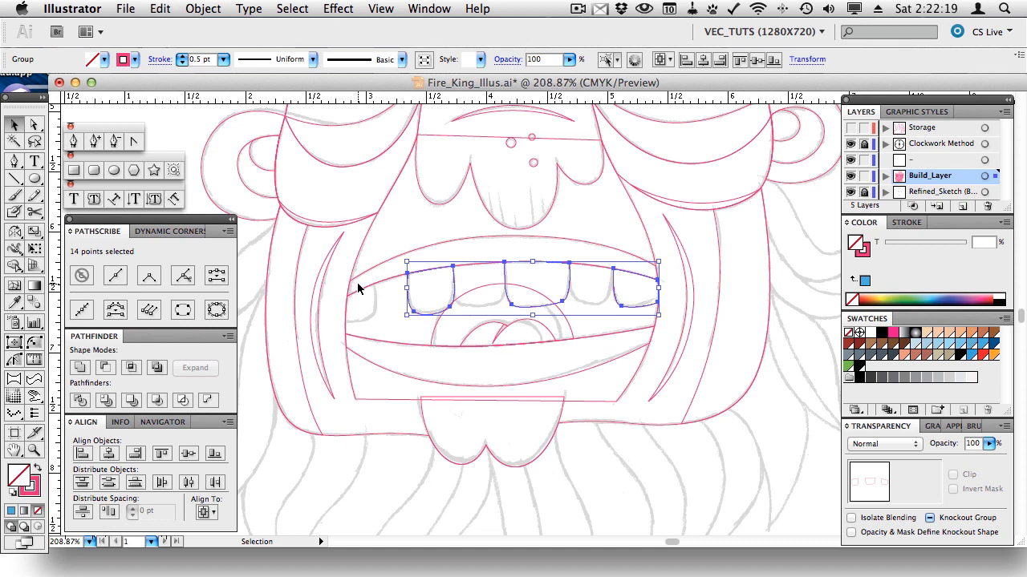
click(130, 368)
click(591, 217)
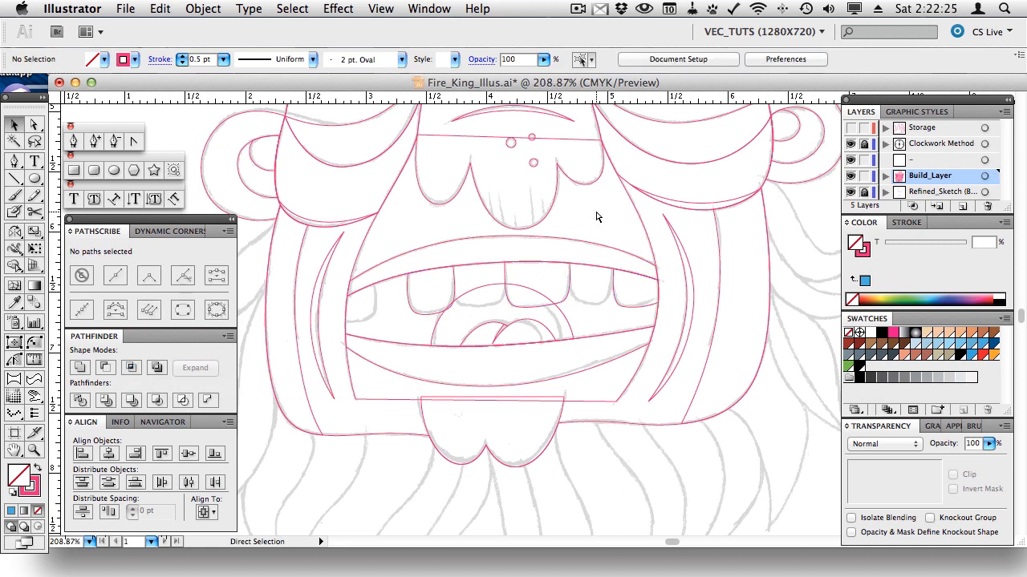
Turn on Smart Guides and draw a closed Pen tooth filling the gap between the left tooth and the wide front tooth.
key(super+u)
click(74, 141)
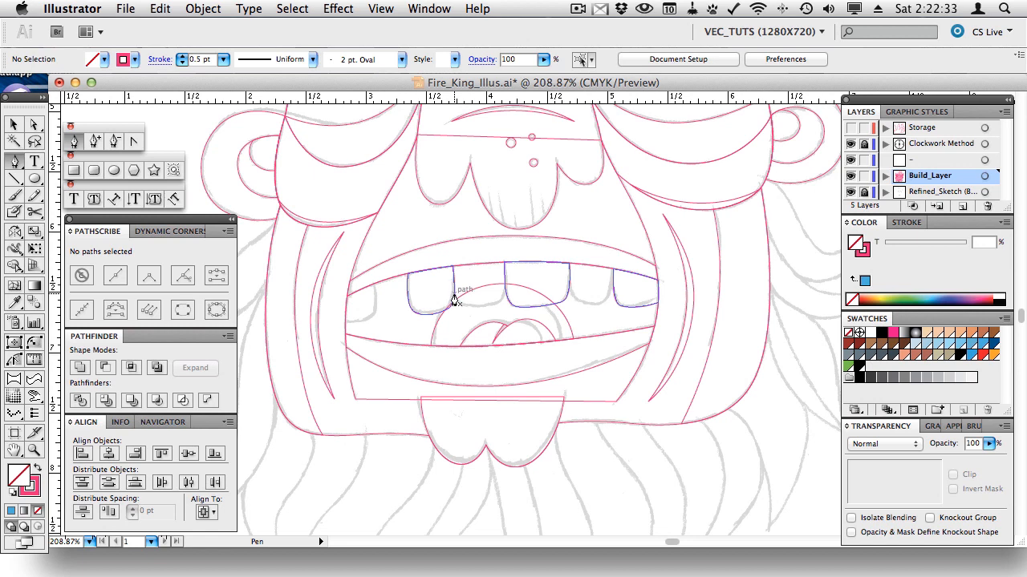
drag(454, 291, 442, 258)
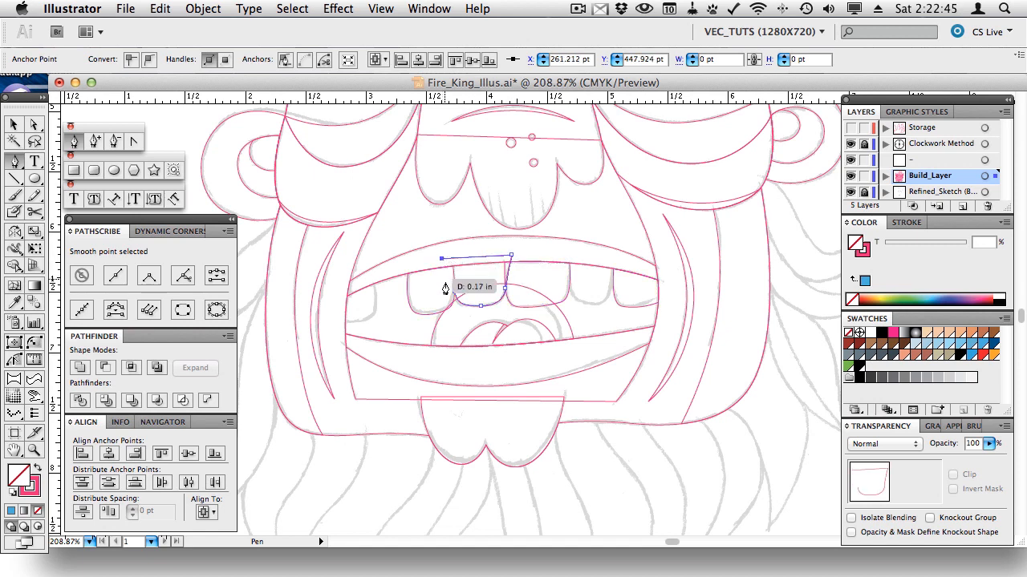
drag(454, 299, 468, 305)
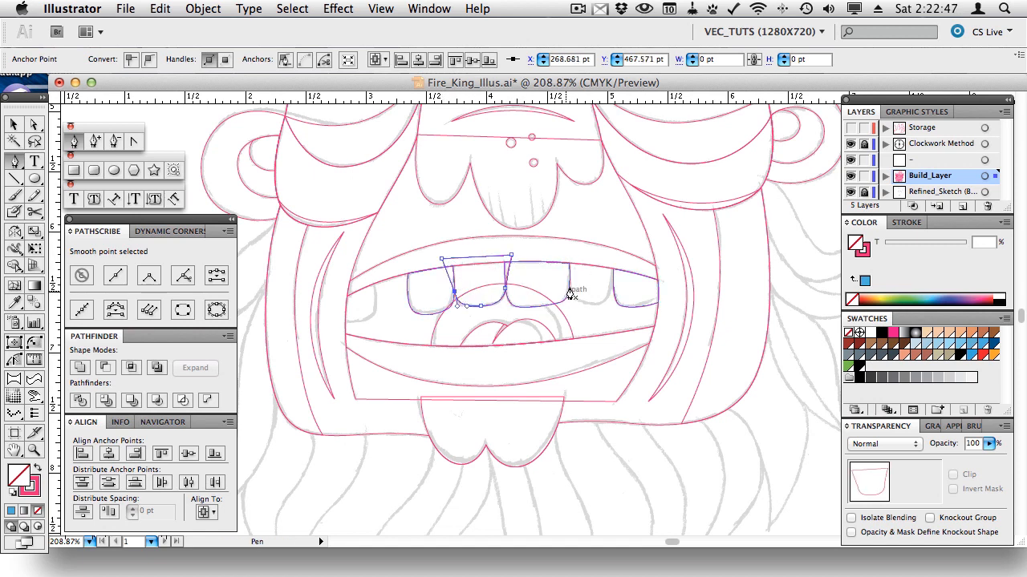
Draw a closed Pen tooth filling the gap between the wide front tooth and the right corner tooth.
drag(570, 286, 618, 279)
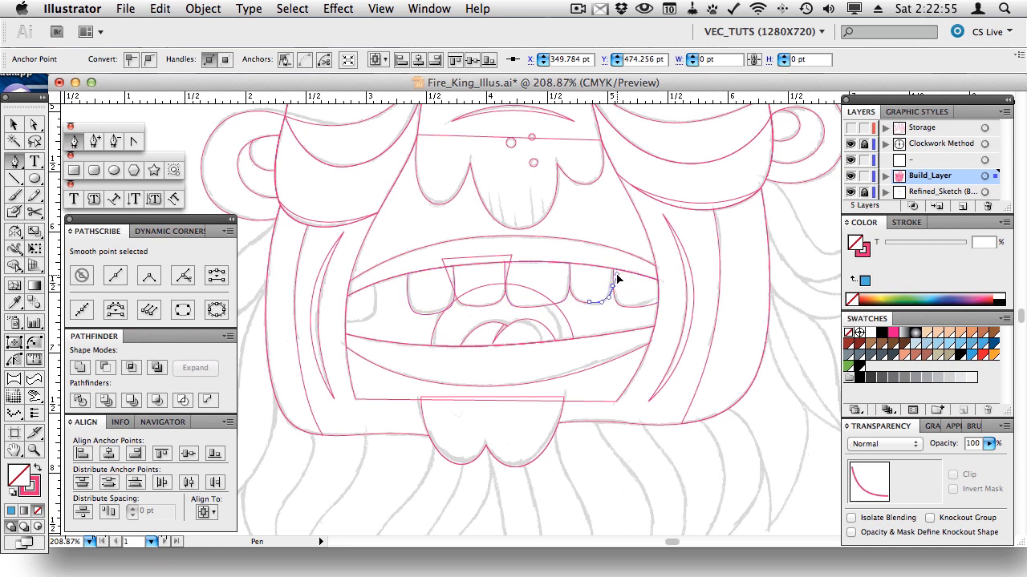
drag(618, 264, 559, 251)
click(568, 287)
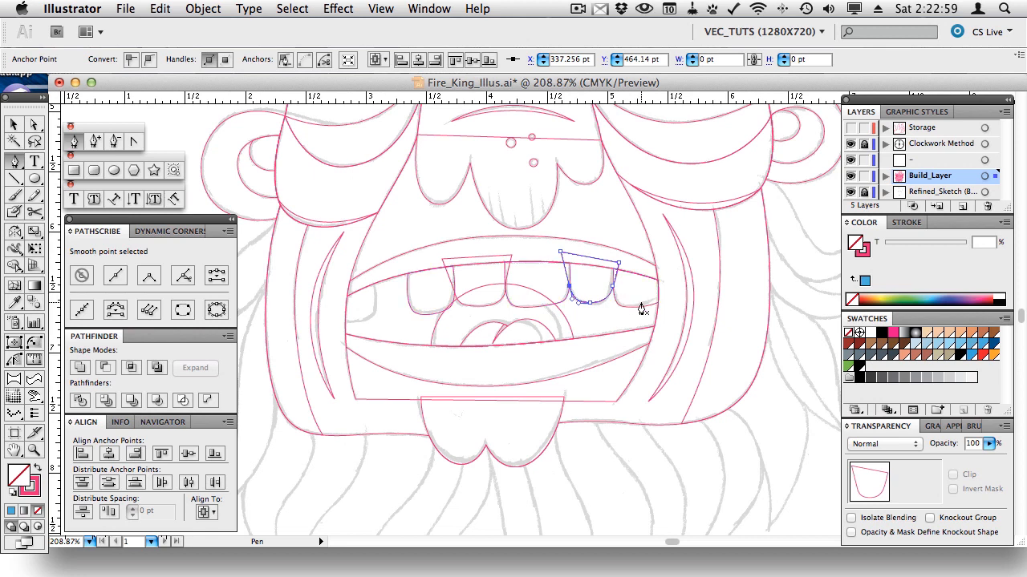
Refine the curve of the tooth between the wide front tooth and the right corner tooth by adjusting its bottom and right-side anchor handles.
key(a)
click(590, 303)
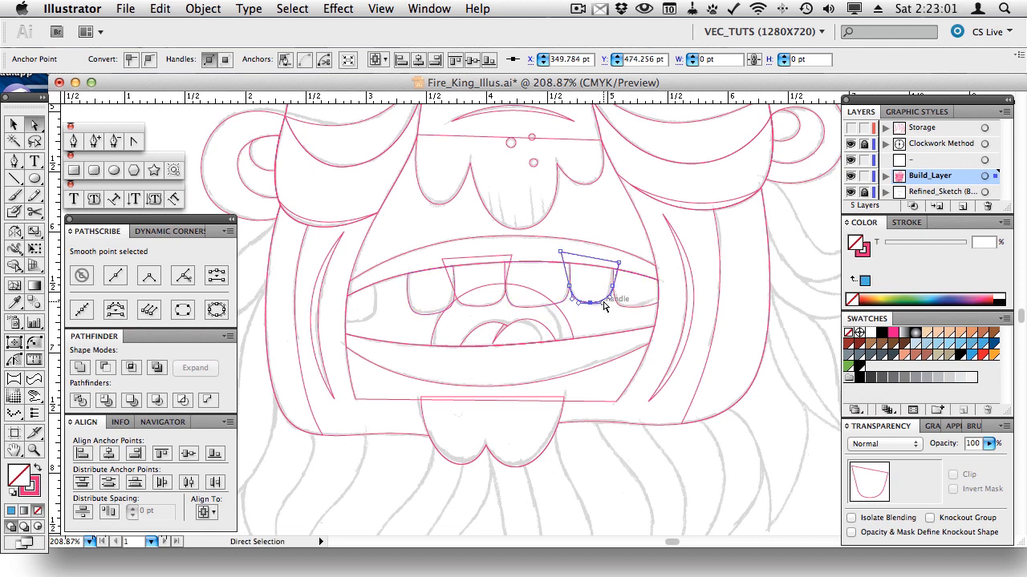
drag(603, 303, 611, 302)
key(v)
key(ctrl+shift+b)
key(shift+c)
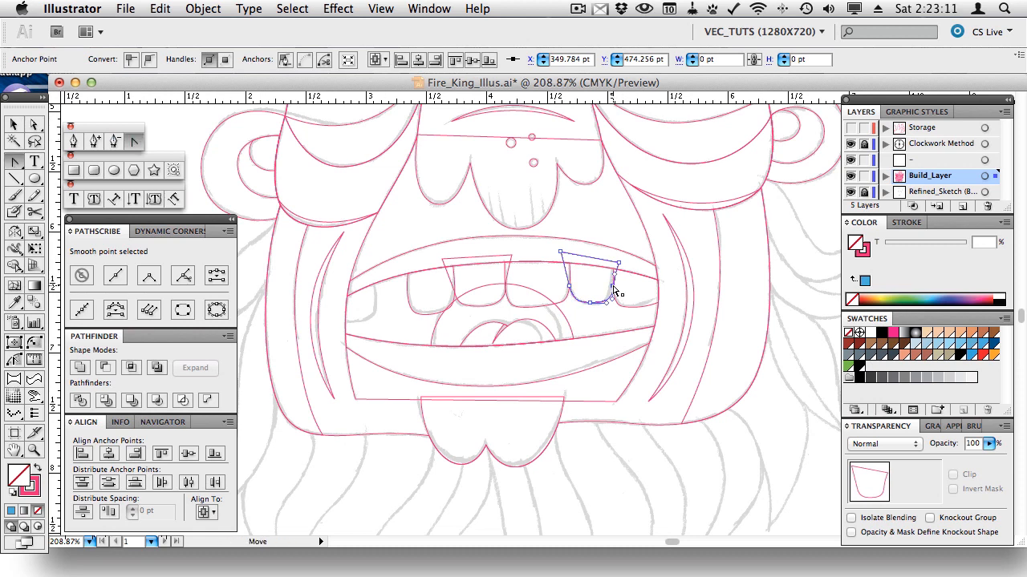
drag(614, 286, 625, 277)
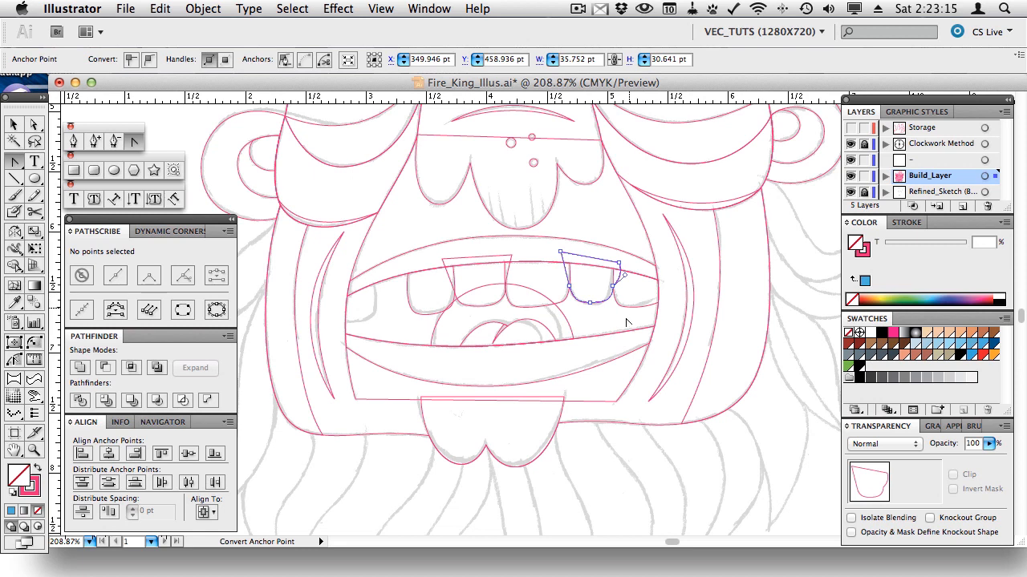
key(v)
click(594, 323)
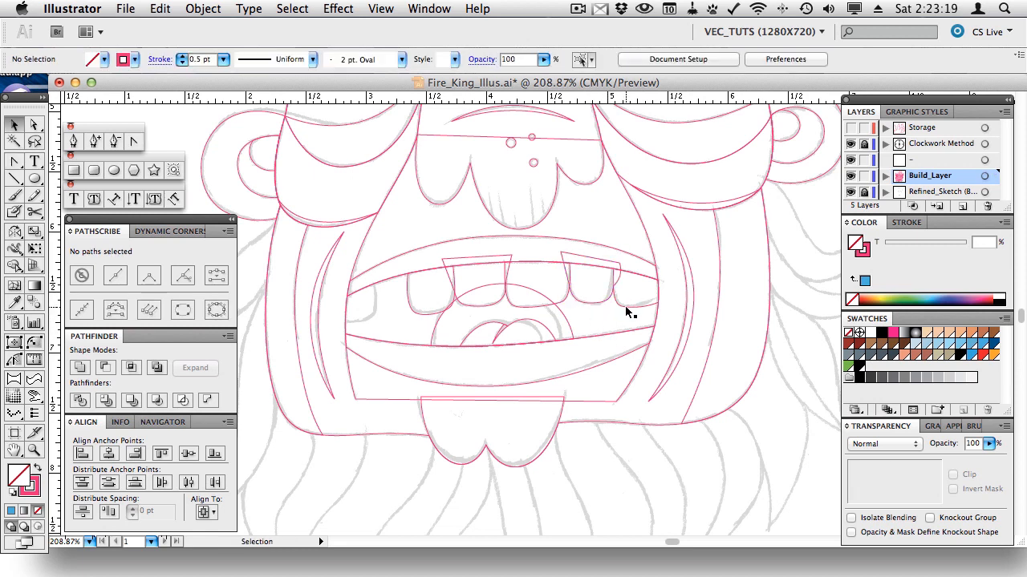
Give copies of the compound teeth and upper lip a blue fill and unite them with Pathfinder.
click(625, 312)
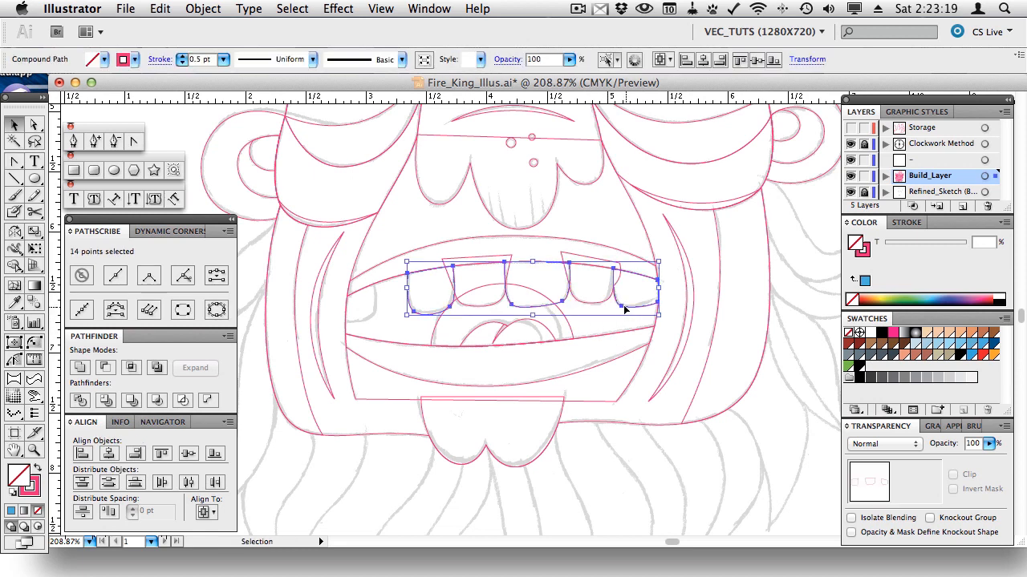
shift+click(435, 247)
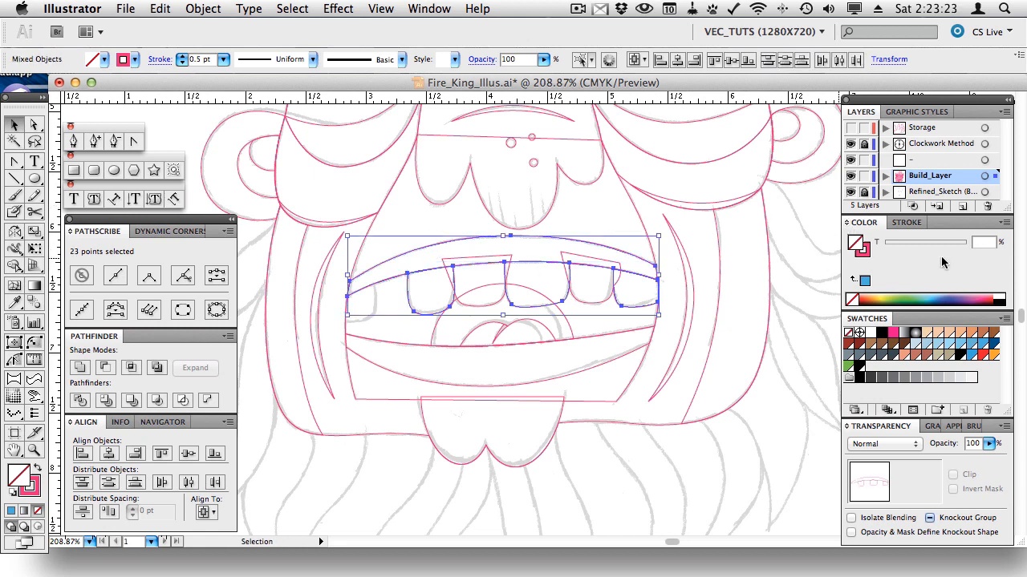
click(983, 346)
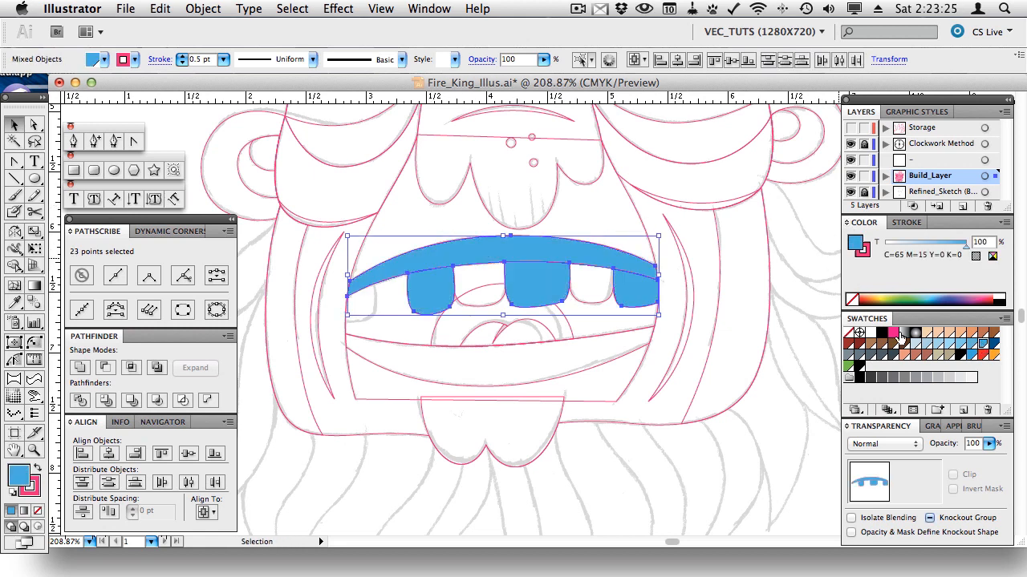
click(79, 368)
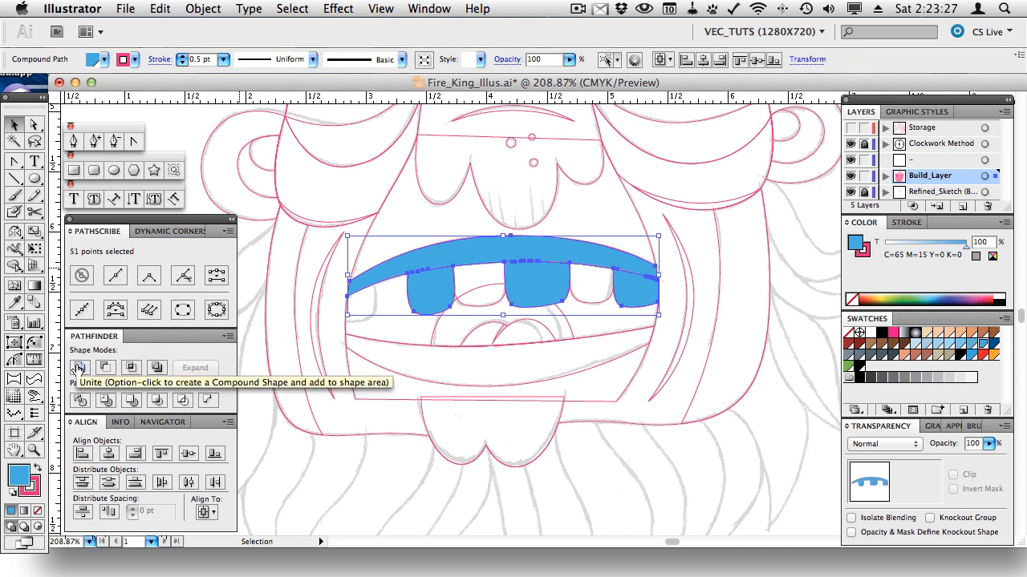
click(428, 273)
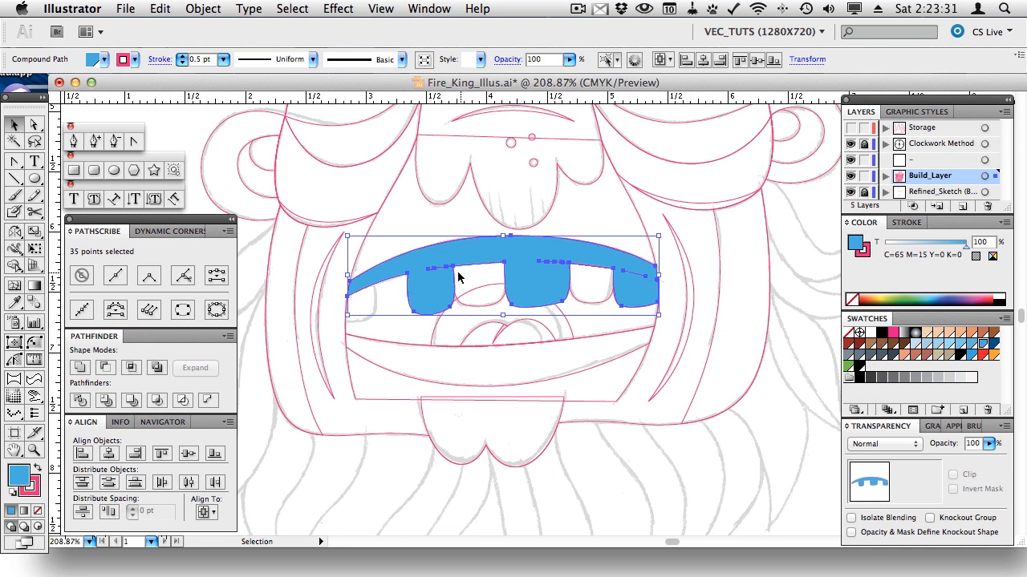
click(74, 170)
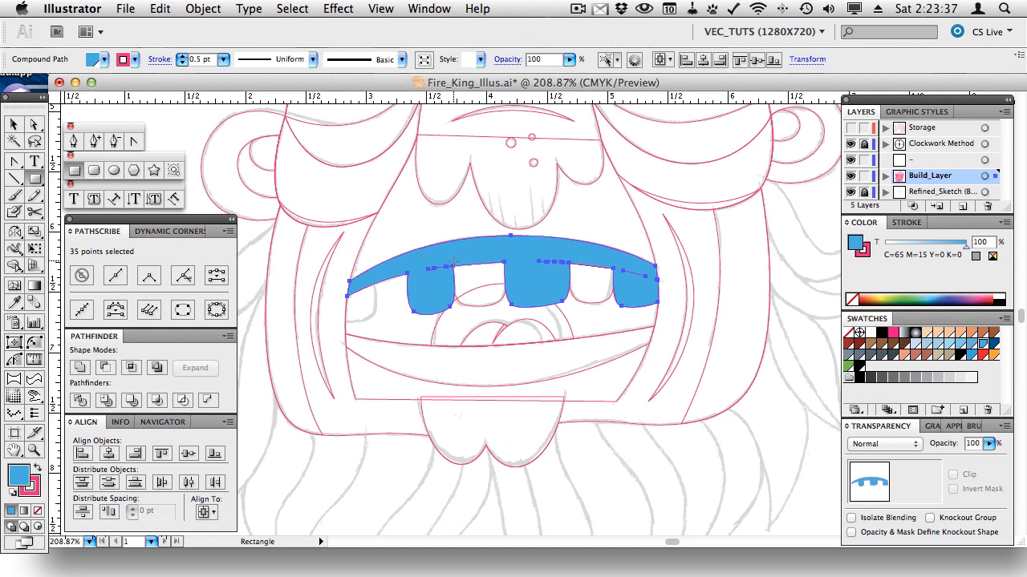
key(super+shift+a)
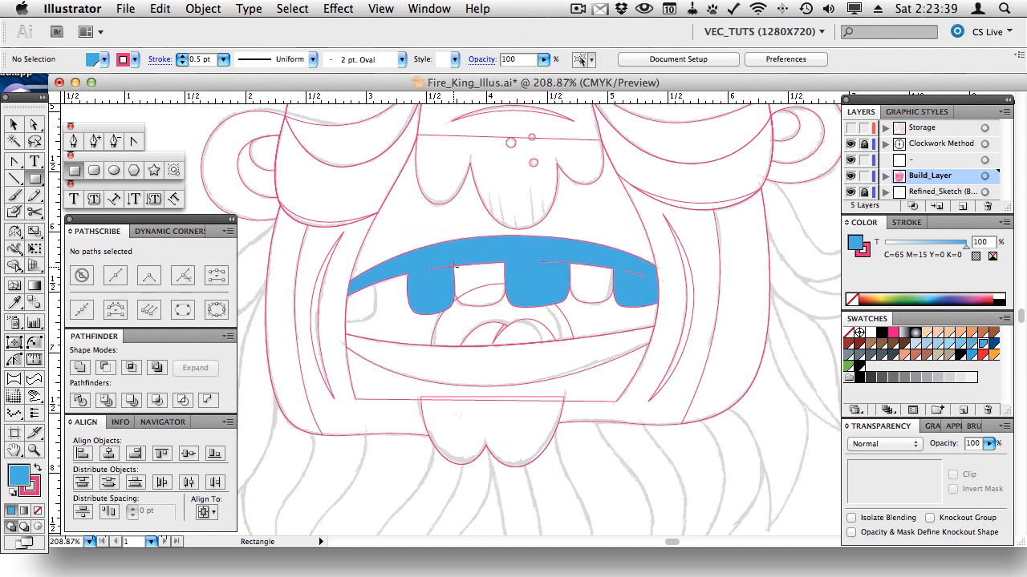
key(v)
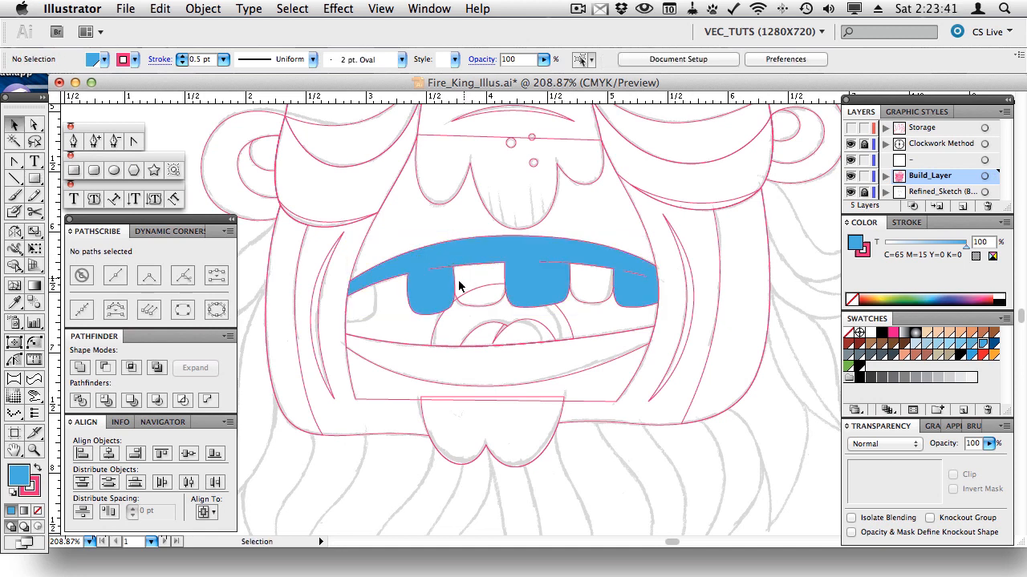
Cover the leftover seam above the left tooth with a closed Pen shape and unite it with the blue lip-and-teeth shape.
click(441, 290)
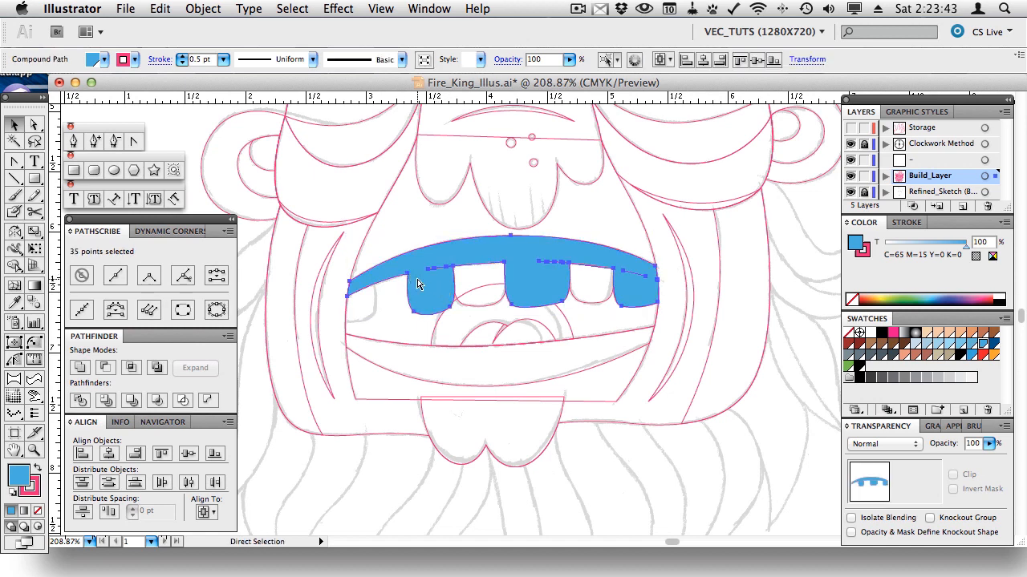
click(74, 141)
click(466, 256)
mouse_move(463, 264)
mouse_down()
mouse_move(426, 288)
mouse_move(419, 270)
mouse_move(486, 261)
mouse_move(472, 262)
mouse_up()
super+click(497, 252)
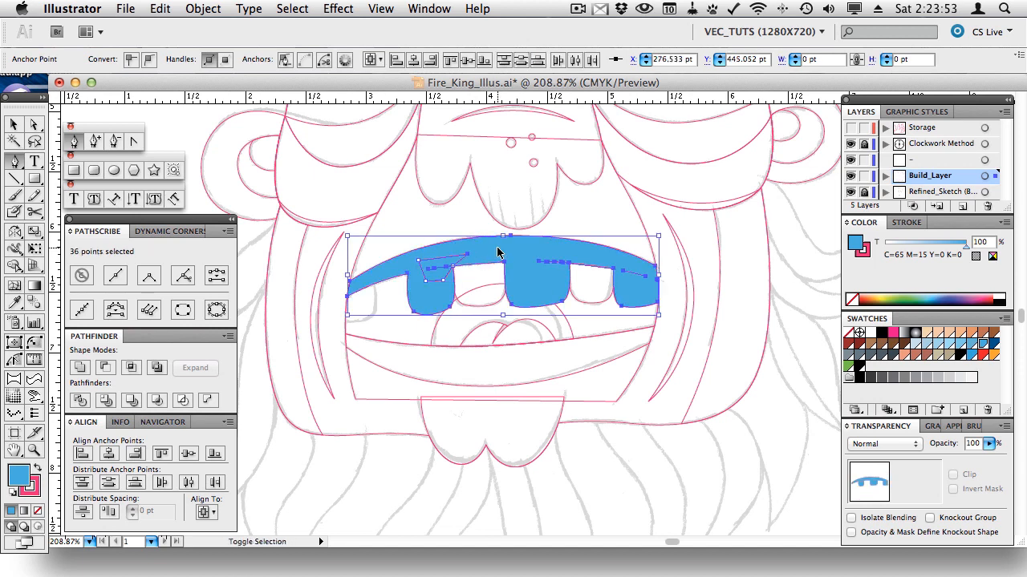
click(80, 367)
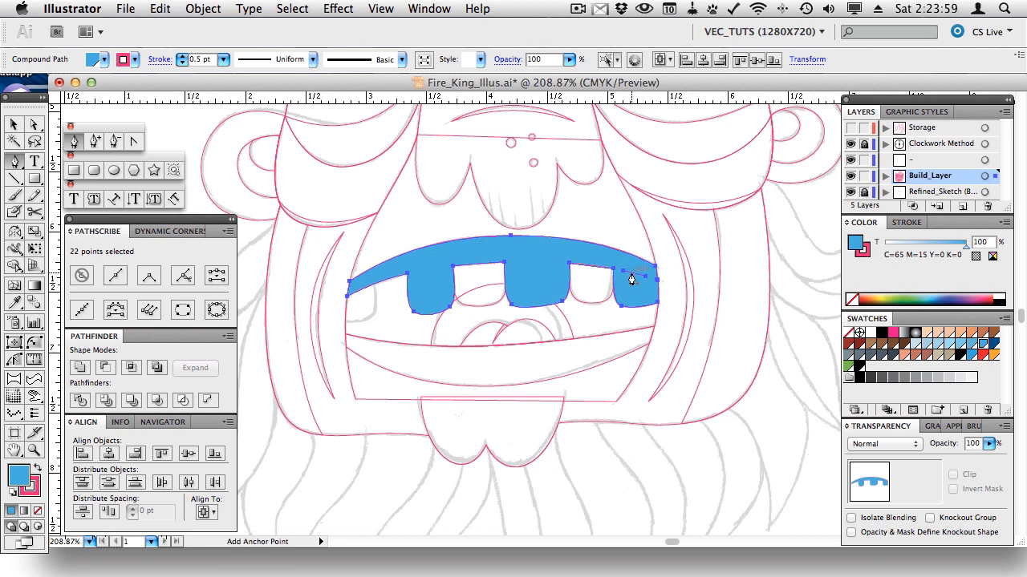
Delete the stray seam segment left inside the blue shape above the right corner tooth.
key(a)
click(636, 250)
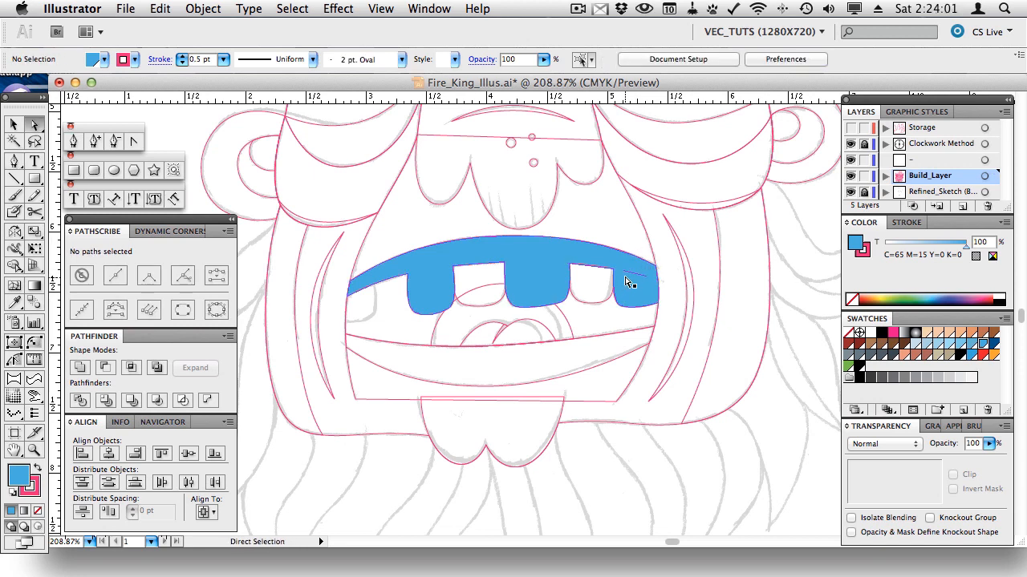
click(627, 274)
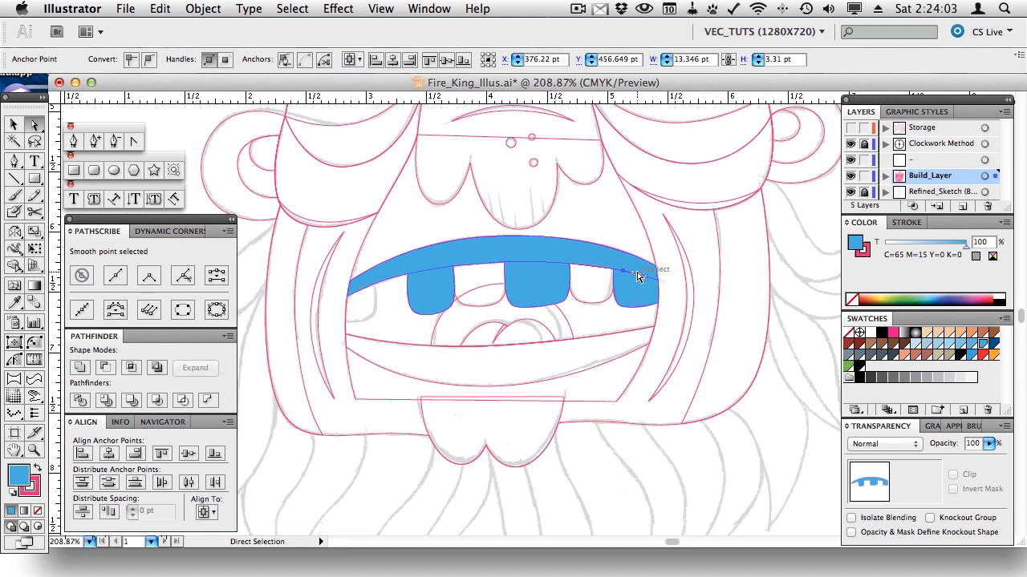
key(super+shift+a)
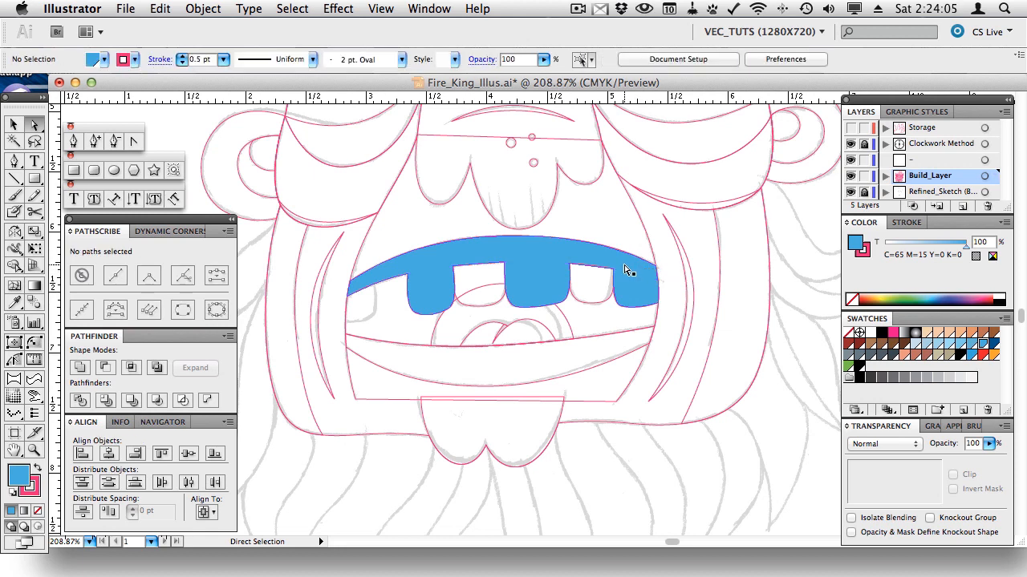
Trim both gap teeth with Pathfinder Minus Front, using the blue lip-and-teeth shape as the cutter and keeping a copy for the second cut.
key(v)
click(627, 269)
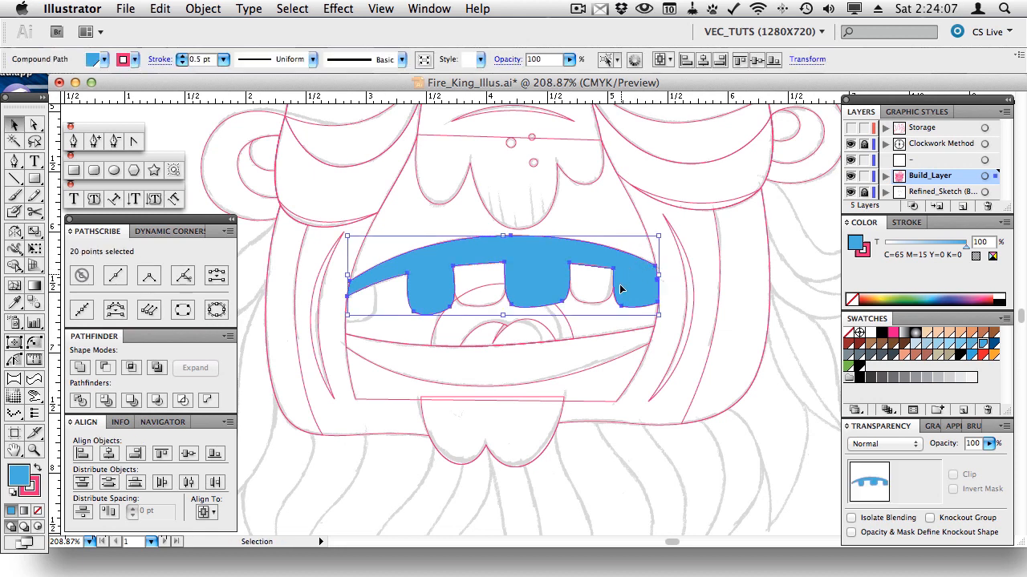
shift+click(611, 298)
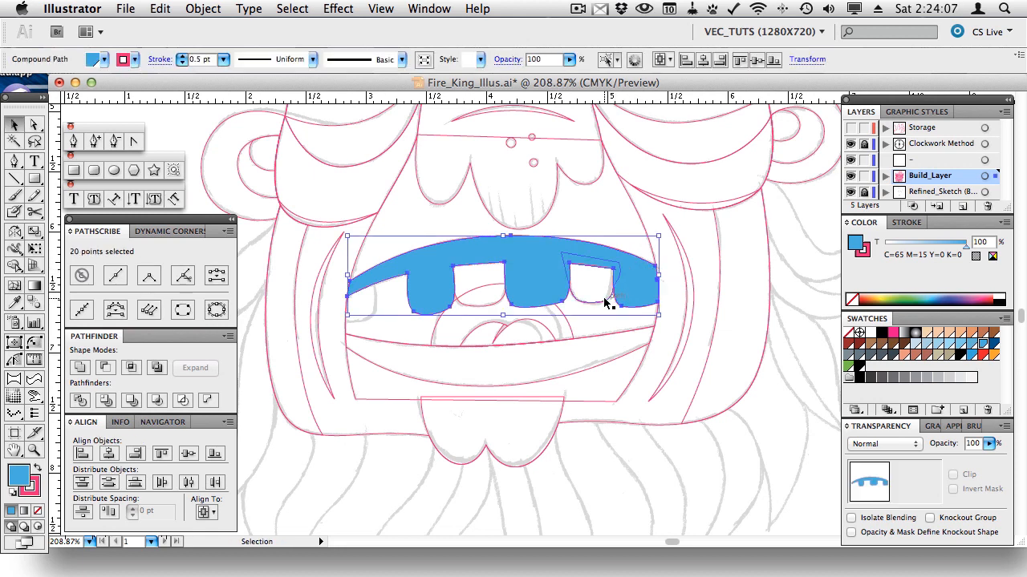
click(101, 370)
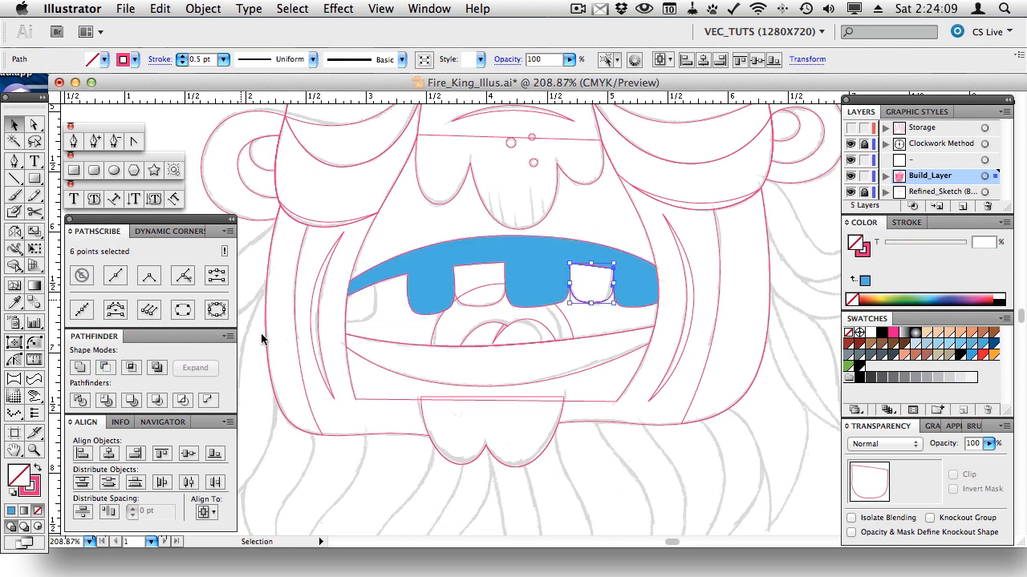
shift+click(479, 303)
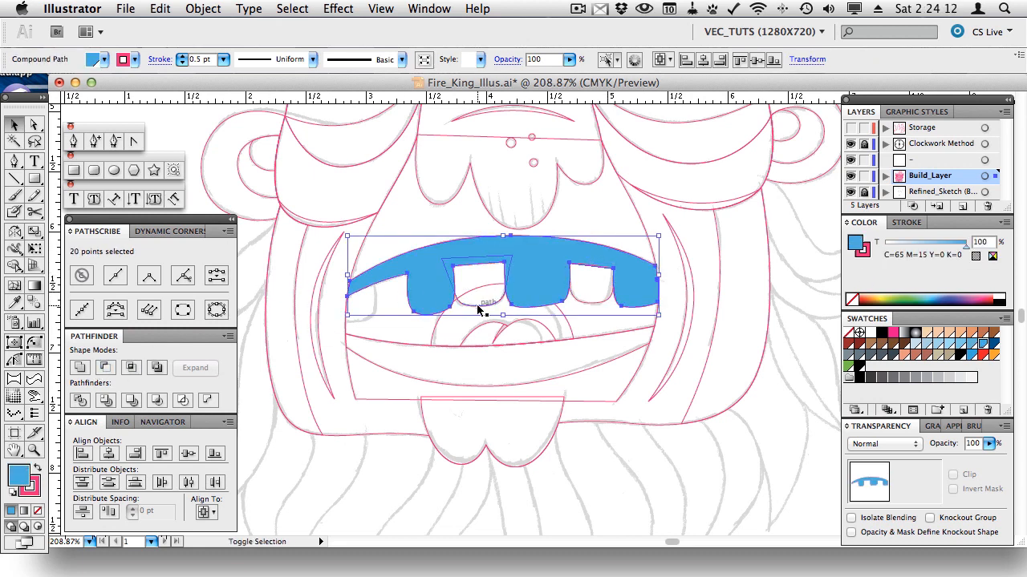
click(106, 371)
click(598, 223)
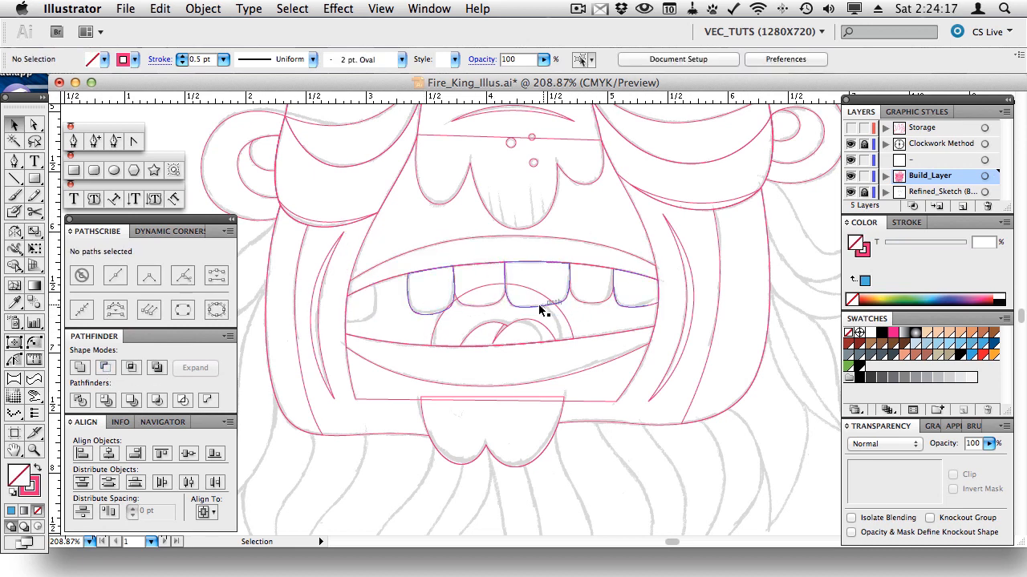
click(414, 312)
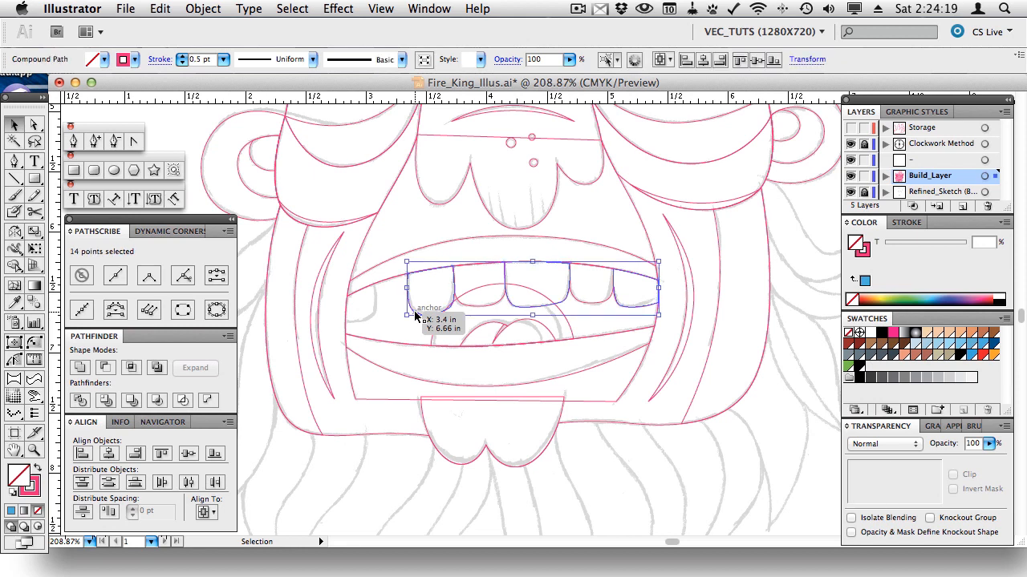
double_click(414, 312)
click(414, 312)
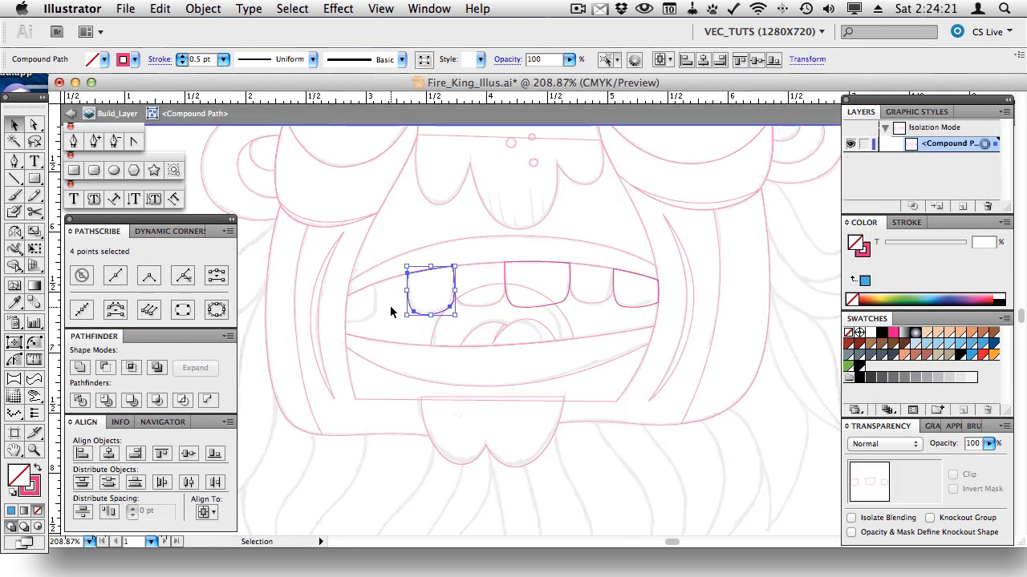
double_click(390, 310)
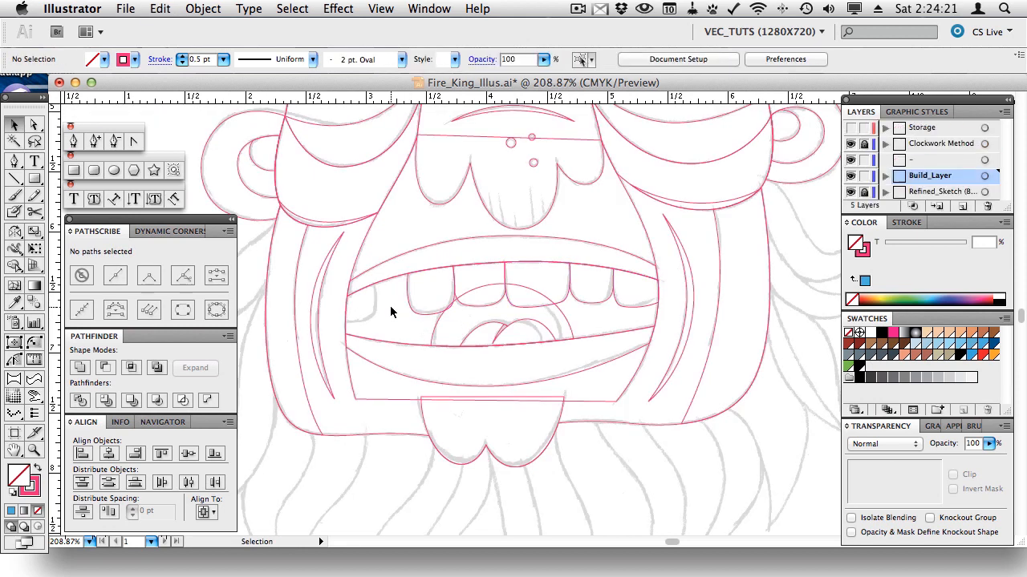
Copy the right corner tooth from inside the compound teeth path and paste it as a separate path outside isolation mode.
click(607, 304)
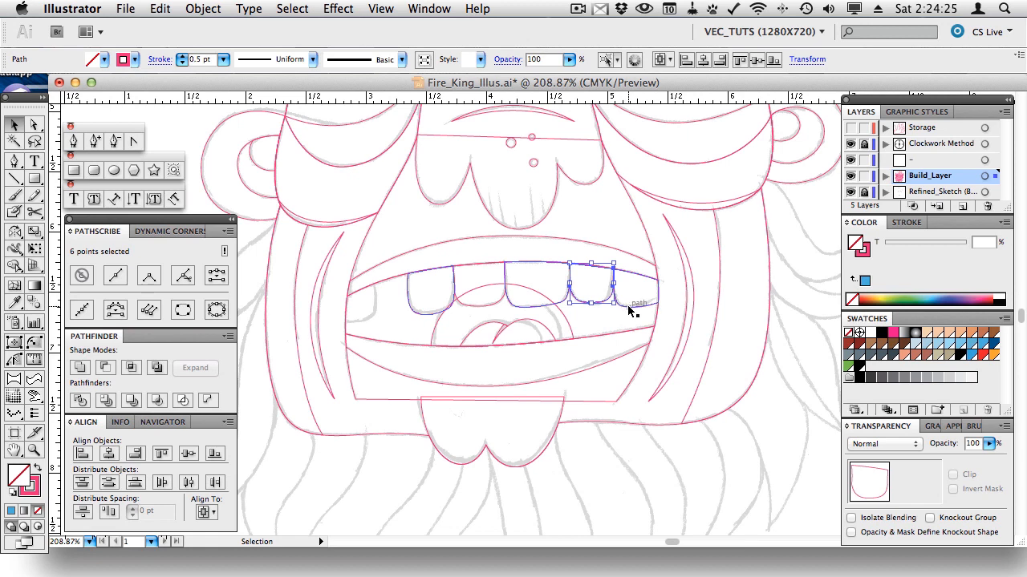
click(630, 310)
double_click(629, 310)
click(630, 309)
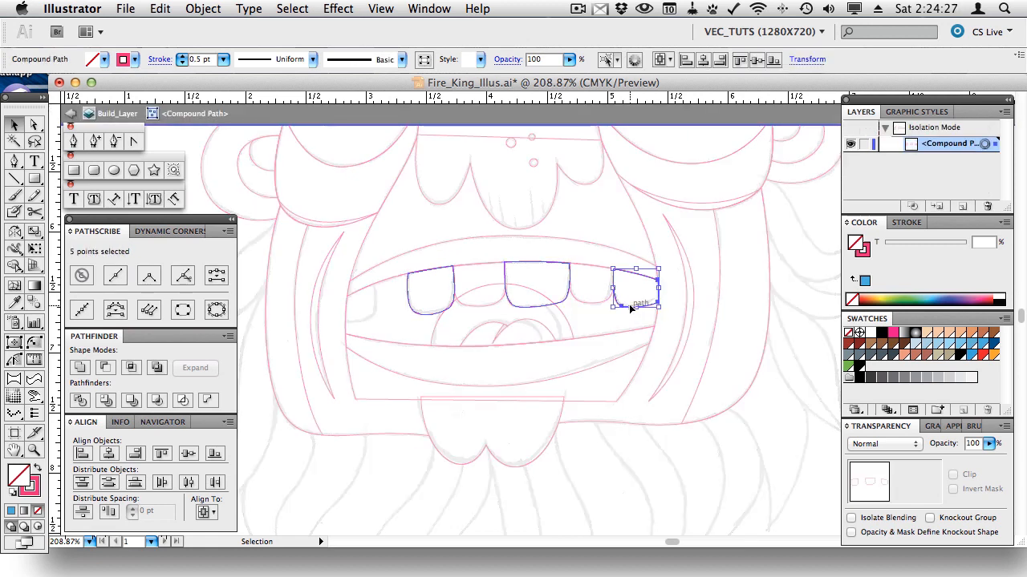
double_click(391, 309)
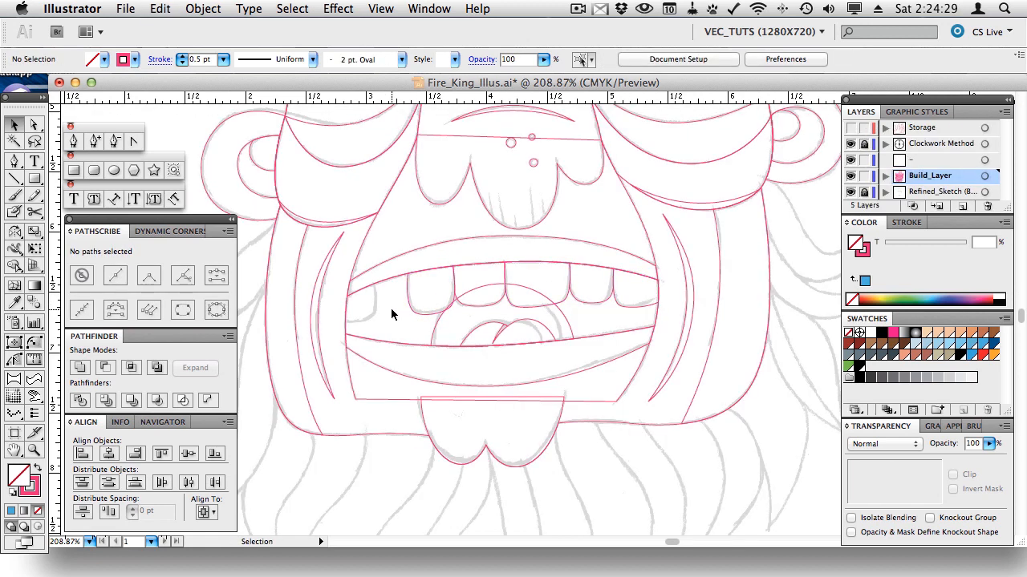
key(a)
key(super+v)
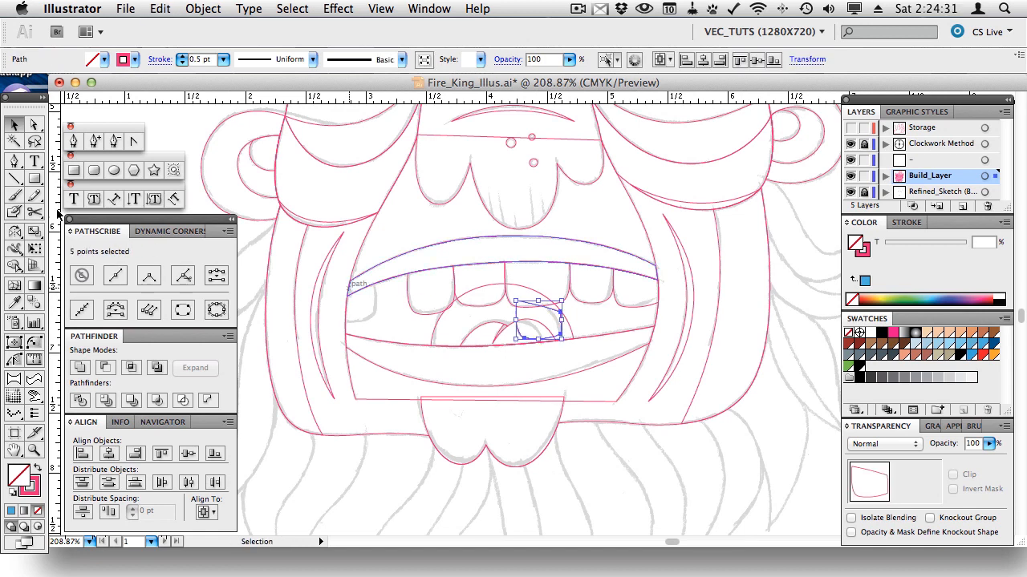
Reflect the pasted tooth horizontally and move it over the sketched tooth in the mouth's left corner.
key(o)
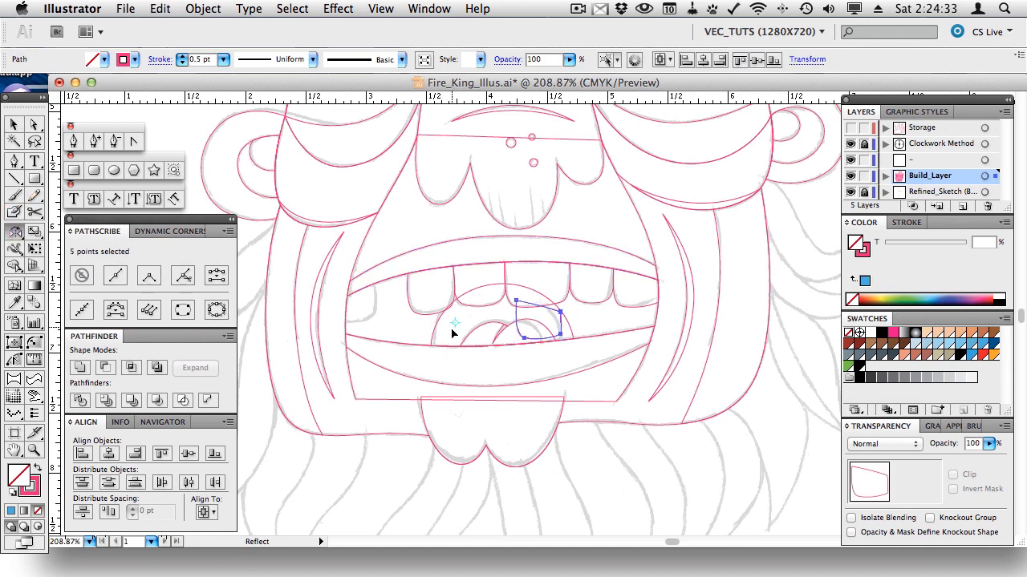
drag(452, 334, 454, 358)
key(v)
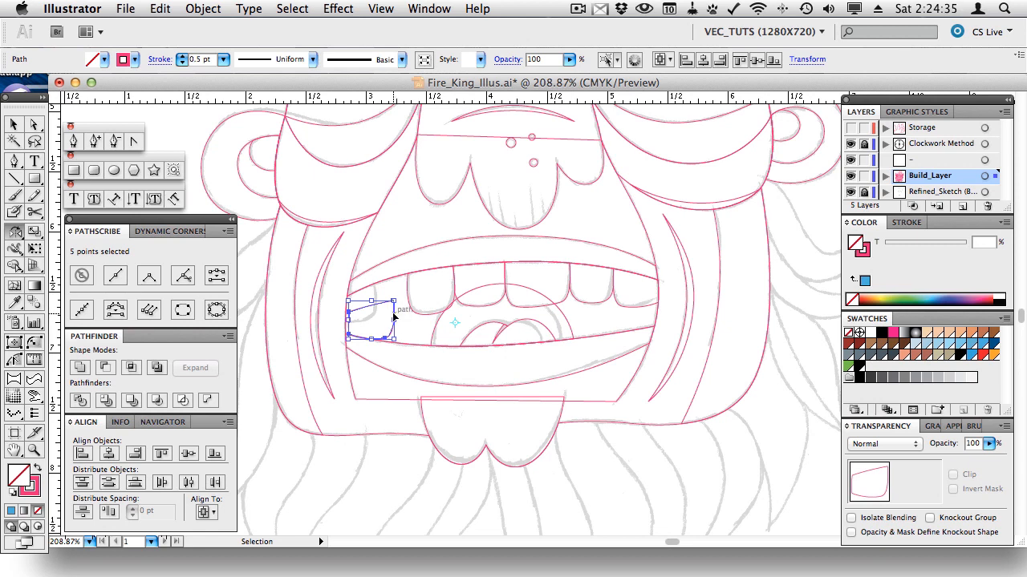
key(o)
key(v)
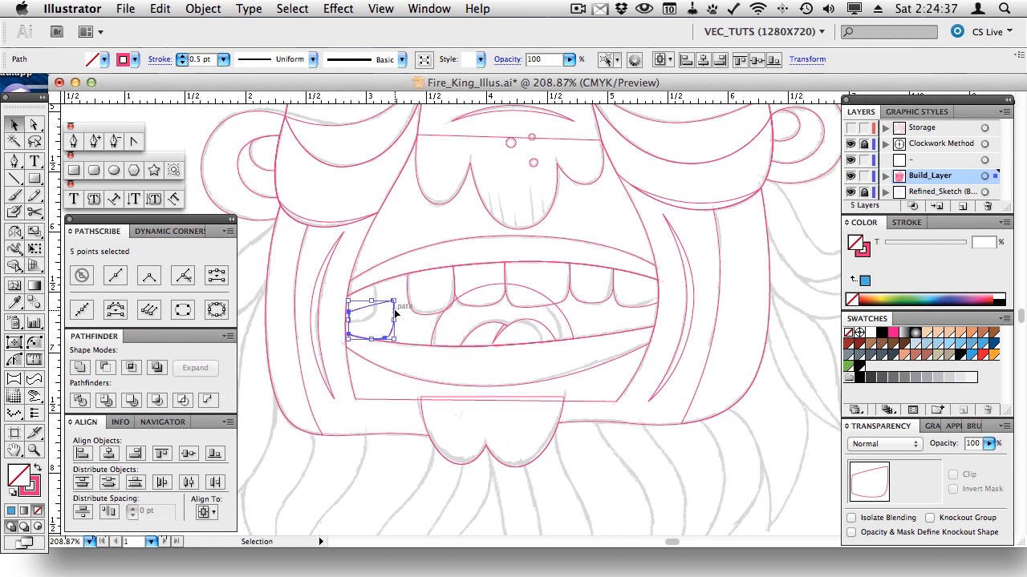
drag(392, 318, 377, 299)
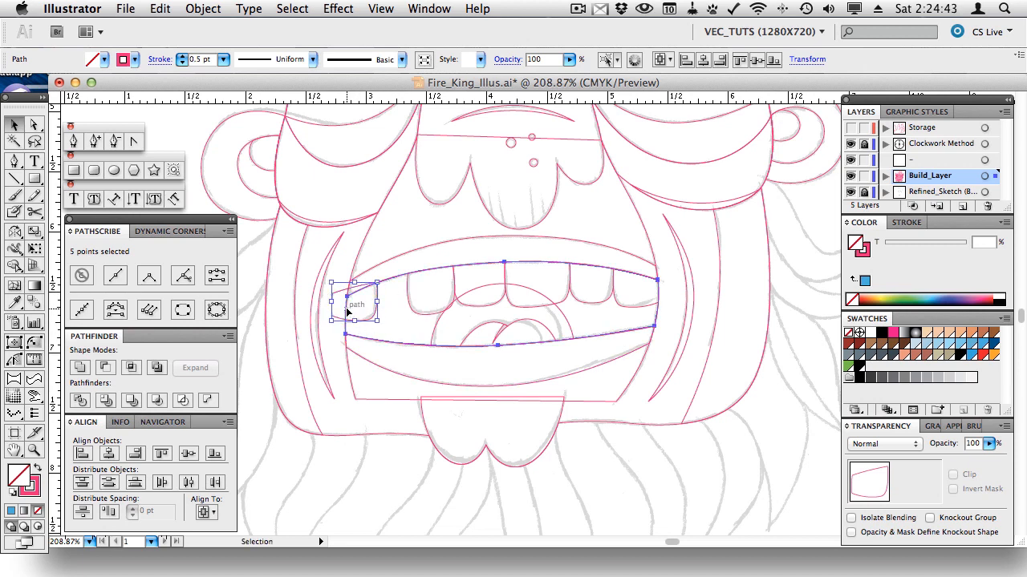
Trim the left corner tooth to the mouth opening with Pathfinder Intersect, keeping a copy of the mouth opening.
click(347, 312)
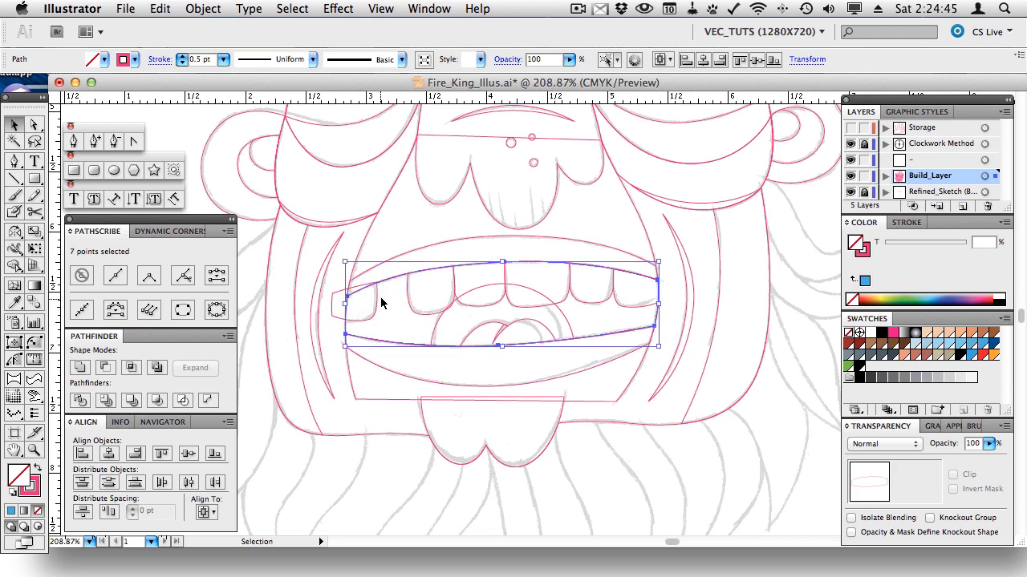
shift+click(375, 303)
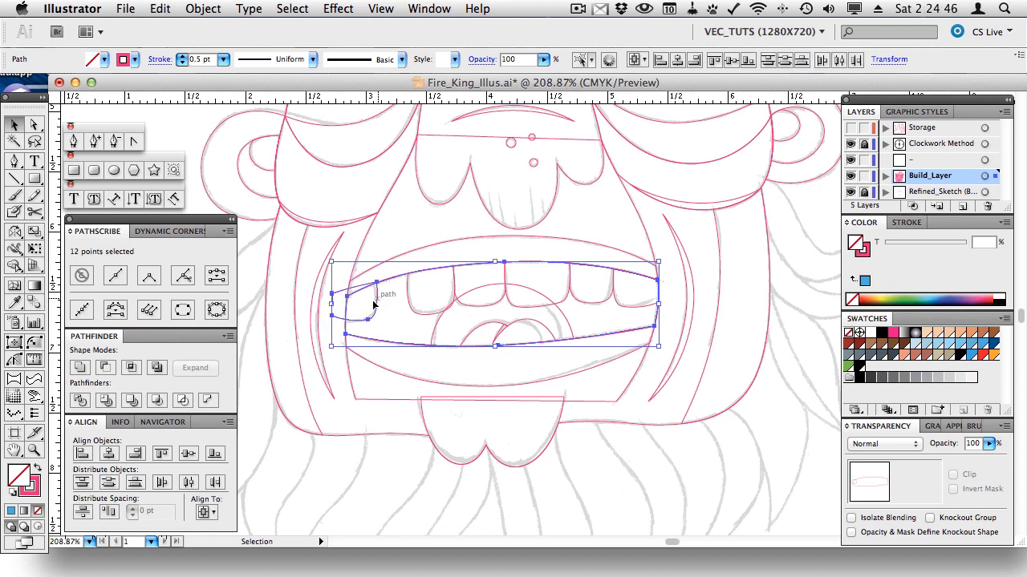
click(131, 367)
click(525, 370)
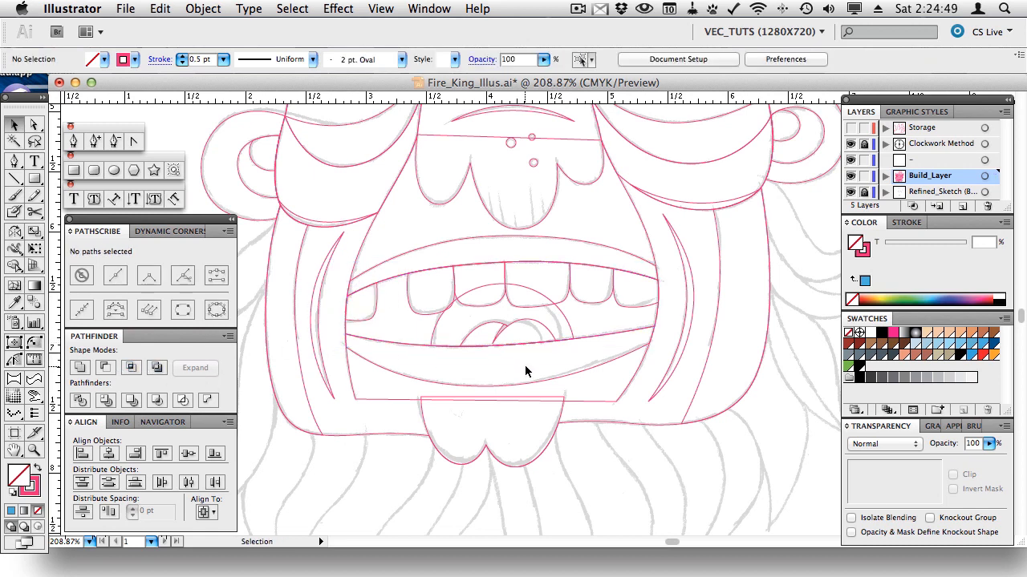